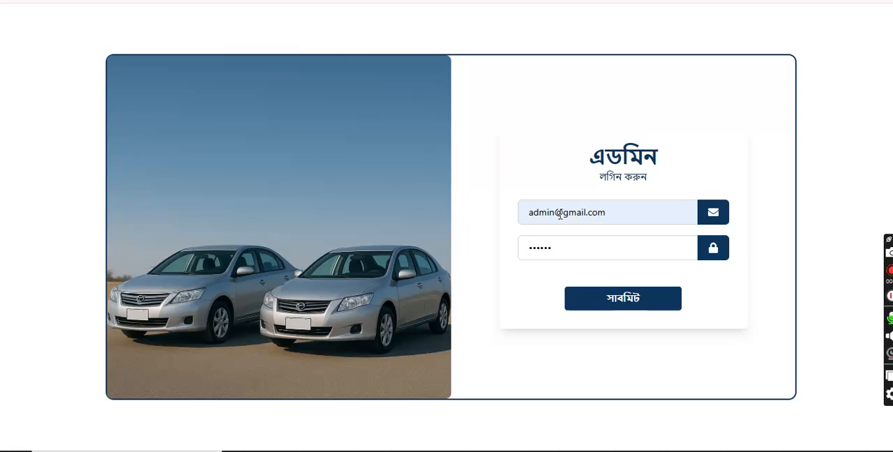
Step: Log in with the prefilled admin credentials and open a new booking form
{"action": "left_click", "coordinate": [602, 305]}
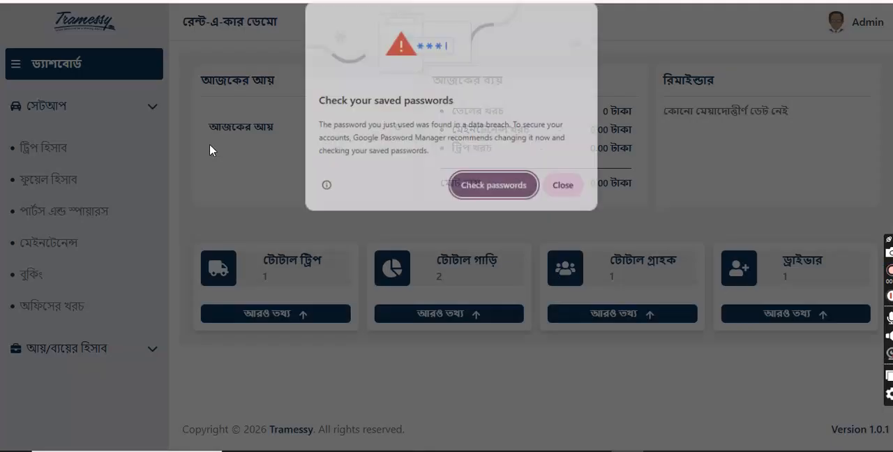
{"action": "left_click", "coordinate": [564, 188]}
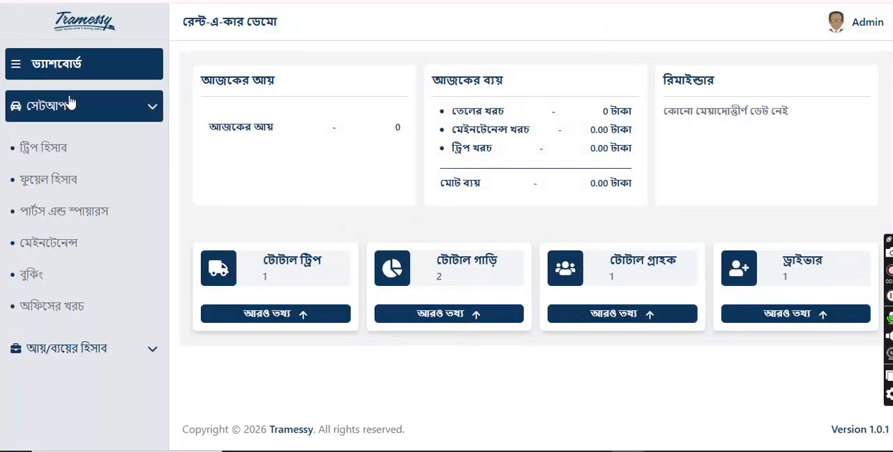
{"action": "left_click", "coordinate": [29, 276]}
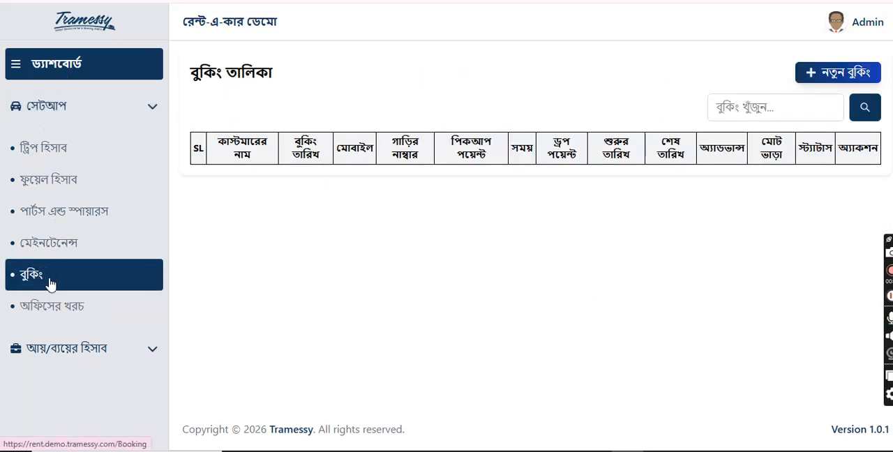
{"action": "left_click", "coordinate": [846, 79]}
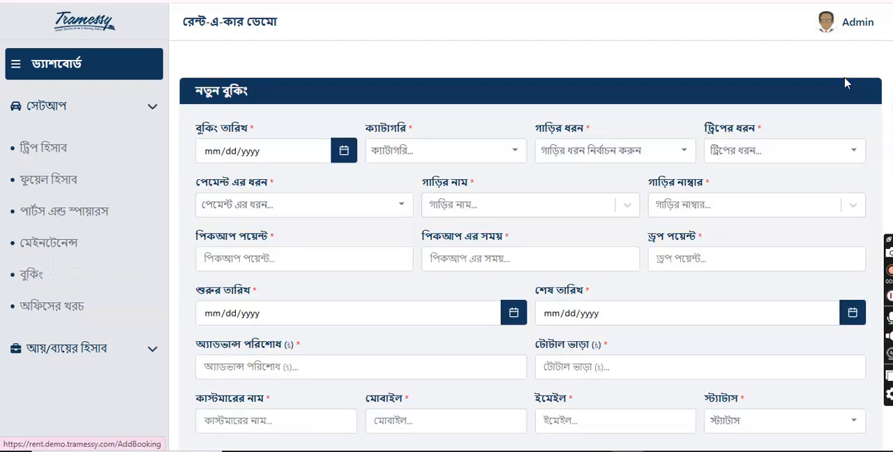
Step: Set the booking date to 05/09/2026 and the booking category to কার
{"action": "left_click", "coordinate": [294, 156]}
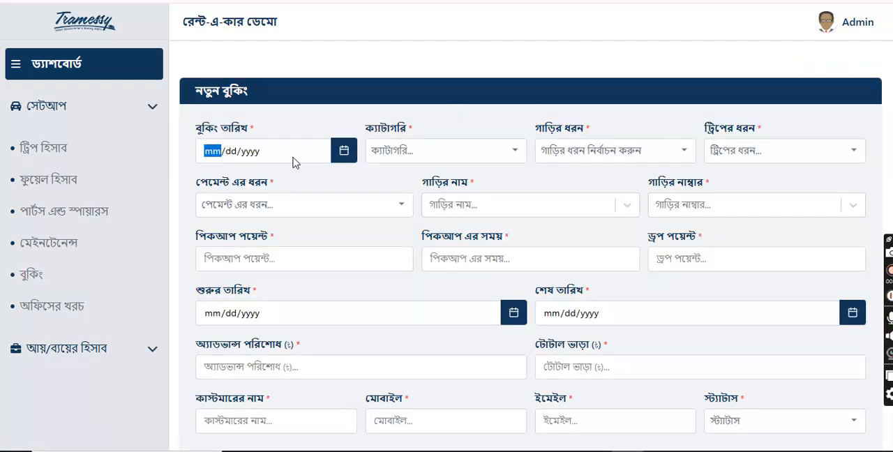
{"action": "left_click", "coordinate": [342, 152]}
{"action": "left_click", "coordinate": [323, 239]}
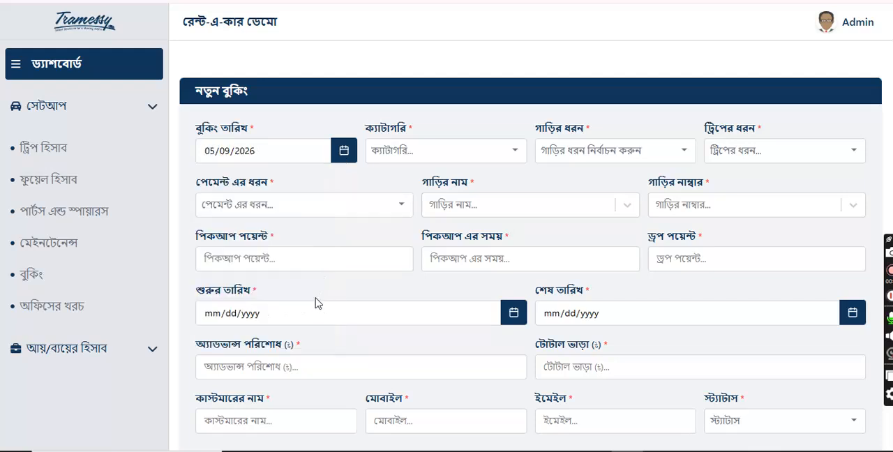
{"action": "left_click", "coordinate": [427, 155]}
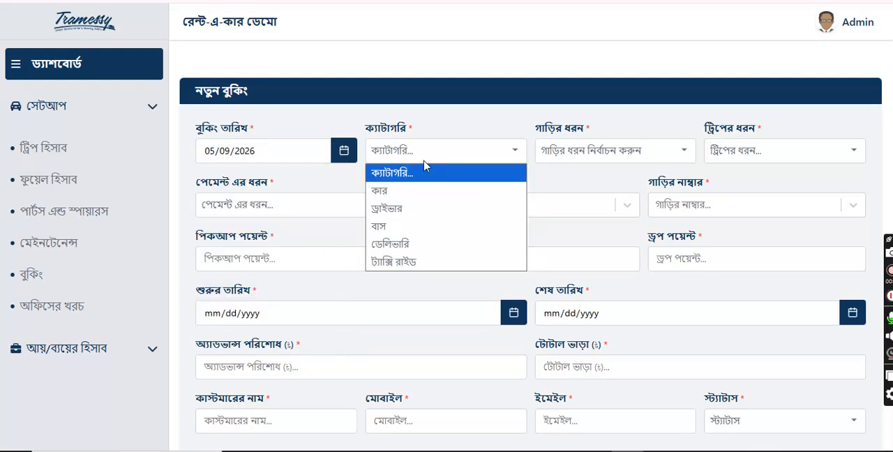
{"action": "left_click", "coordinate": [398, 192]}
Step: Set the vehicle type to হাইএস and the trip type to ওয়ান ওয়ে
{"action": "left_click", "coordinate": [571, 155]}
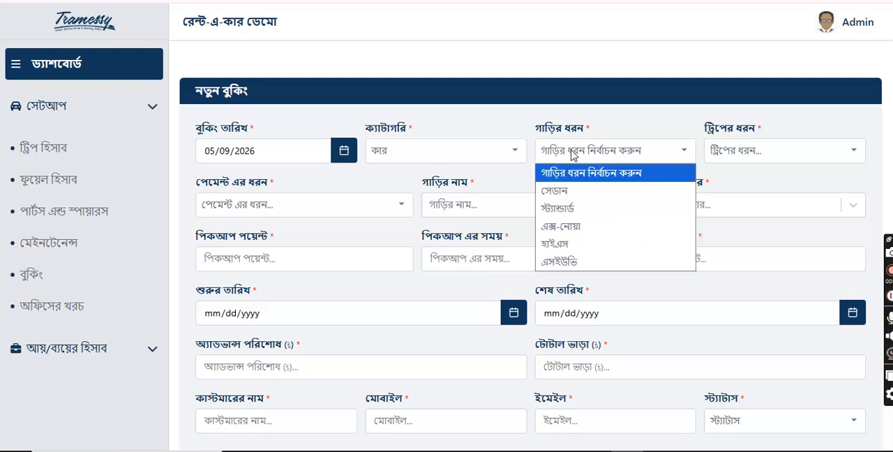
{"action": "left_click", "coordinate": [562, 244]}
{"action": "left_click", "coordinate": [757, 151]}
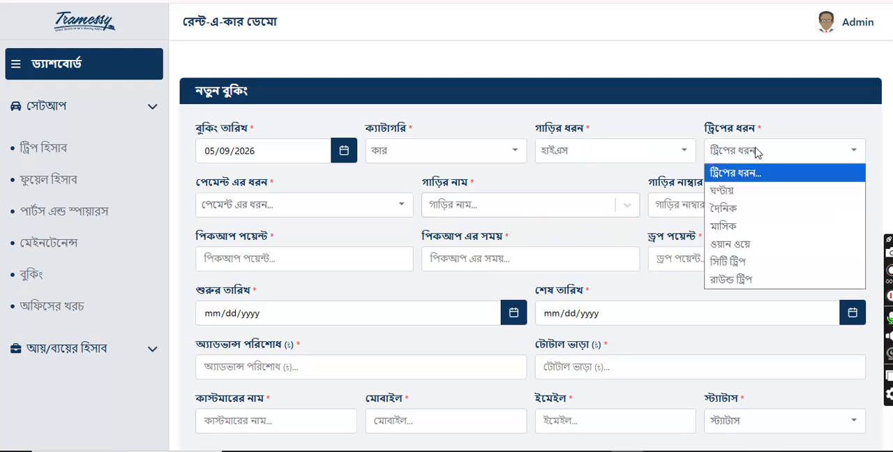
{"action": "left_click", "coordinate": [736, 211]}
{"action": "left_click", "coordinate": [730, 153]}
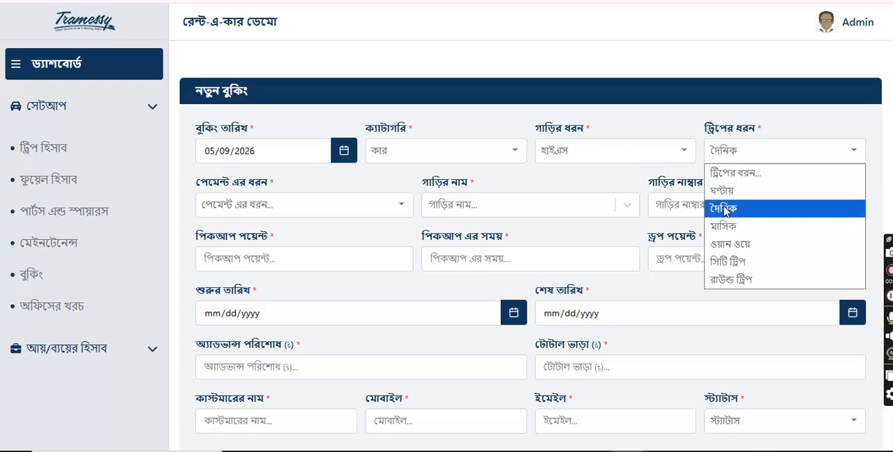
{"action": "left_click", "coordinate": [730, 243]}
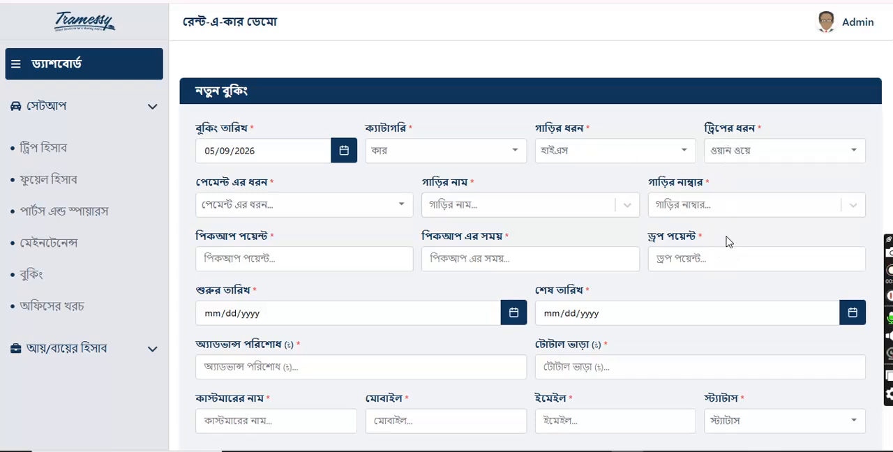
{"action": "left_click", "coordinate": [349, 209]}
{"action": "left_click", "coordinate": [245, 263]}
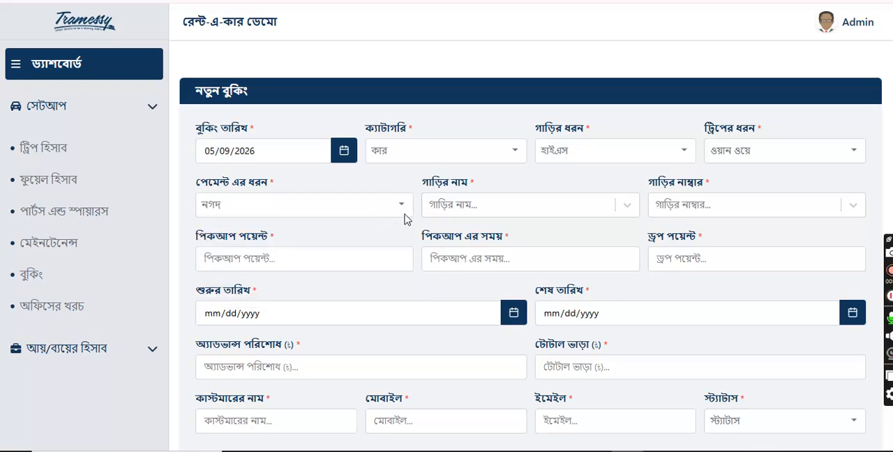
{"action": "left_click", "coordinate": [484, 212]}
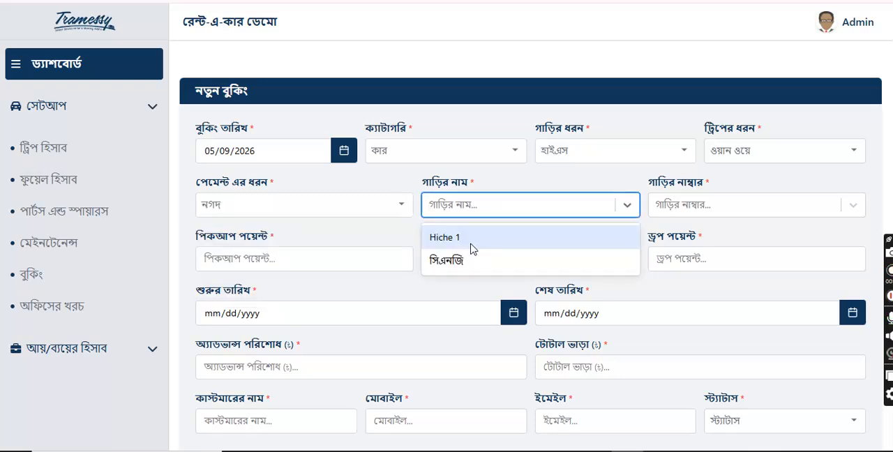
{"action": "left_click", "coordinate": [470, 244]}
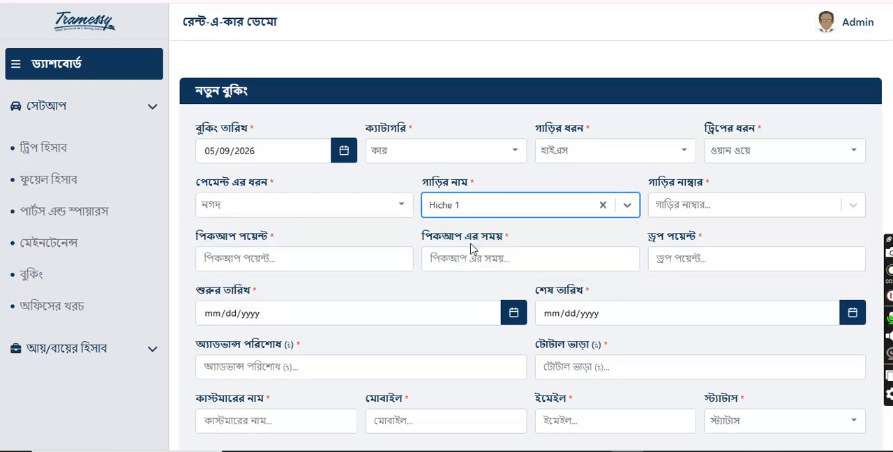
{"action": "left_click", "coordinate": [667, 207]}
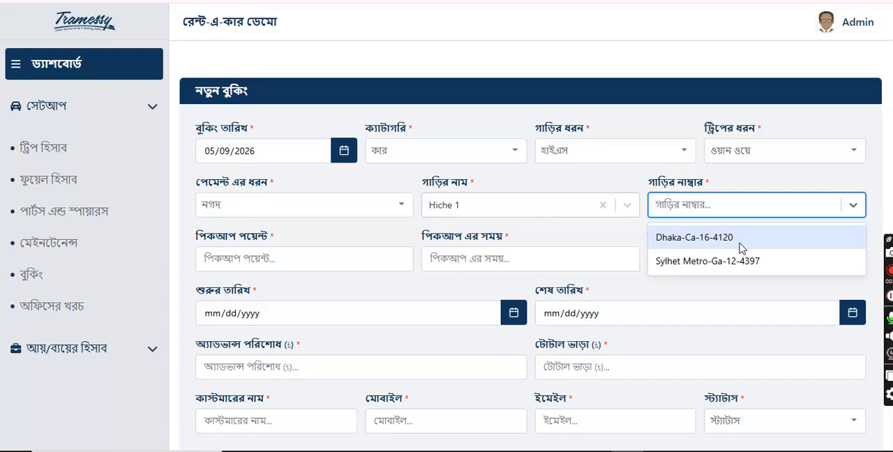
{"action": "left_click", "coordinate": [692, 244]}
Step: Set the pickup to dhaka at 10:00 and the drop point to Khulna
{"action": "scroll", "coordinate": [193, 246], "scroll_direction": "down", "scroll_amount": 2}
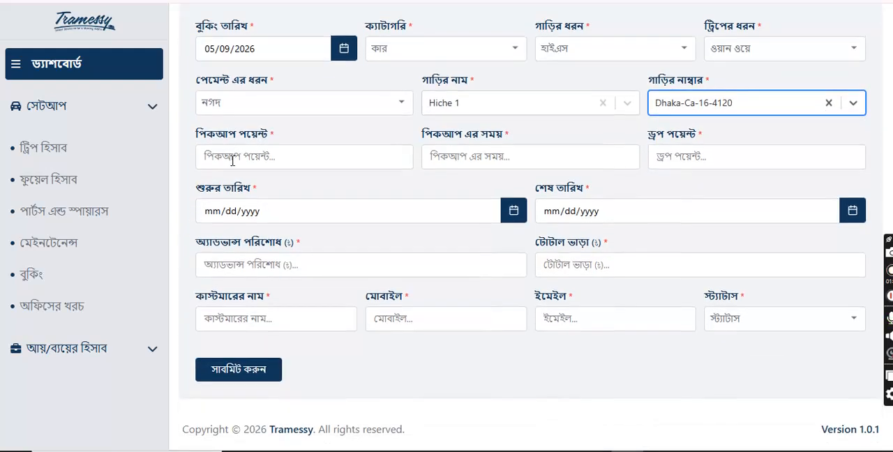
{"action": "left_click", "coordinate": [233, 160]}
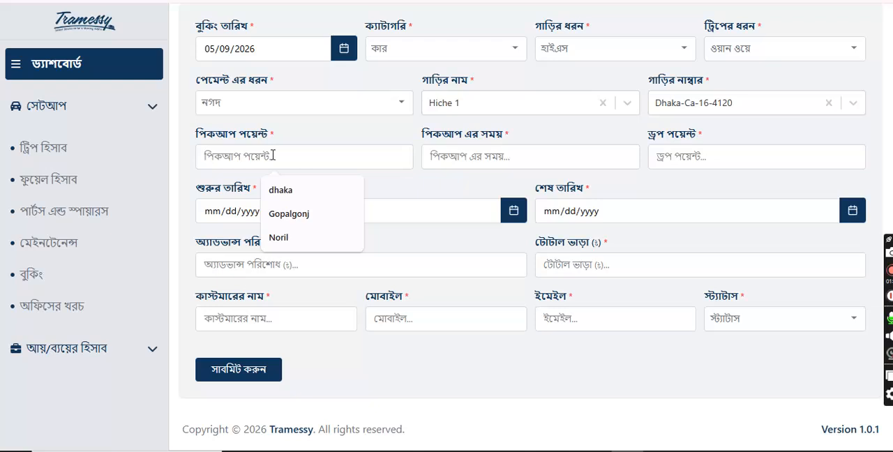
{"action": "type", "text": "Dhaka"}
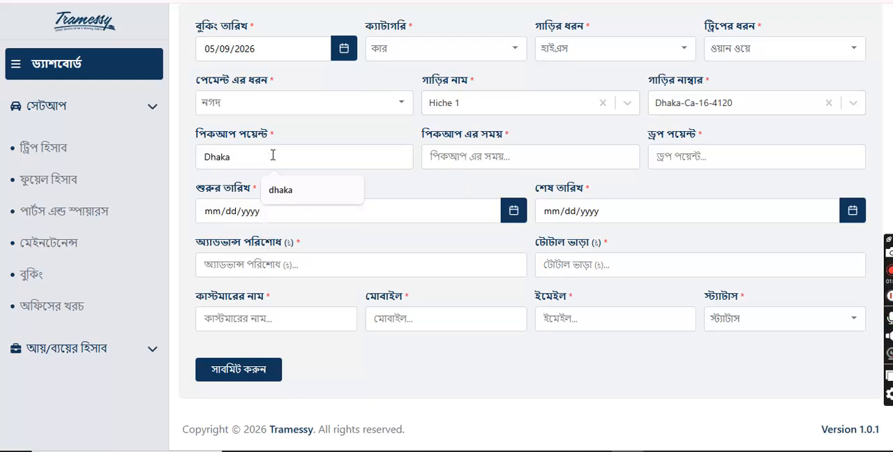
{"action": "left_click", "coordinate": [280, 190]}
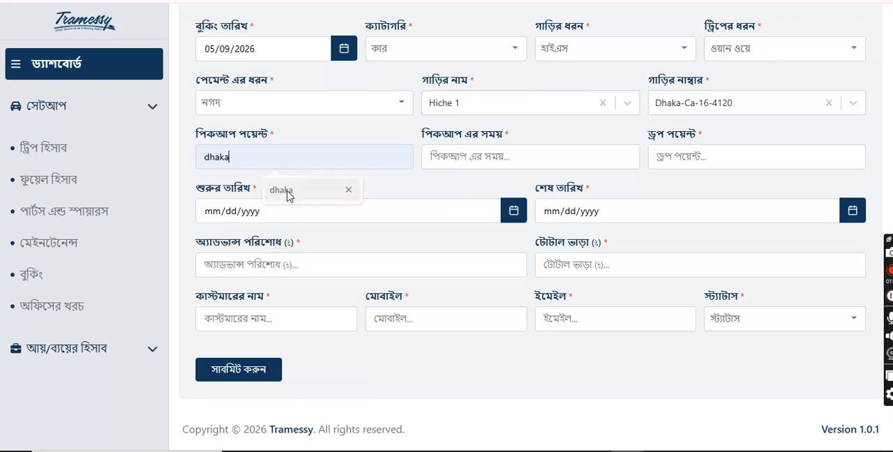
{"action": "left_click", "coordinate": [477, 159]}
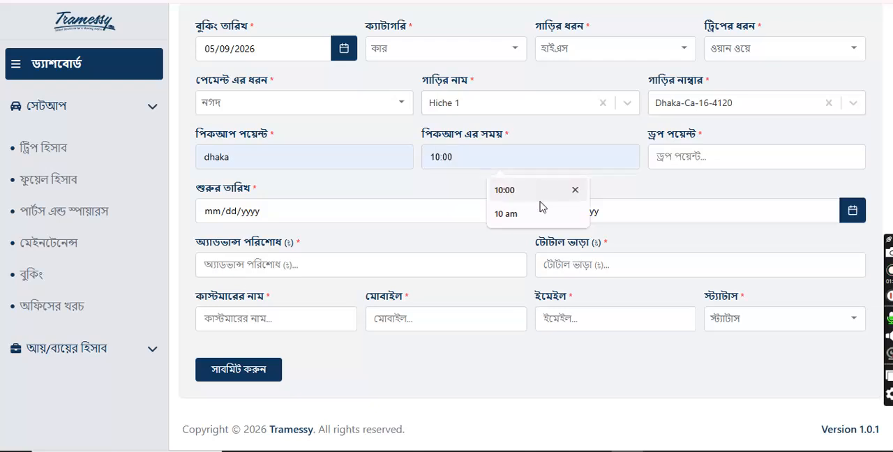
{"action": "left_click", "coordinate": [520, 194]}
{"action": "left_click", "coordinate": [703, 156]}
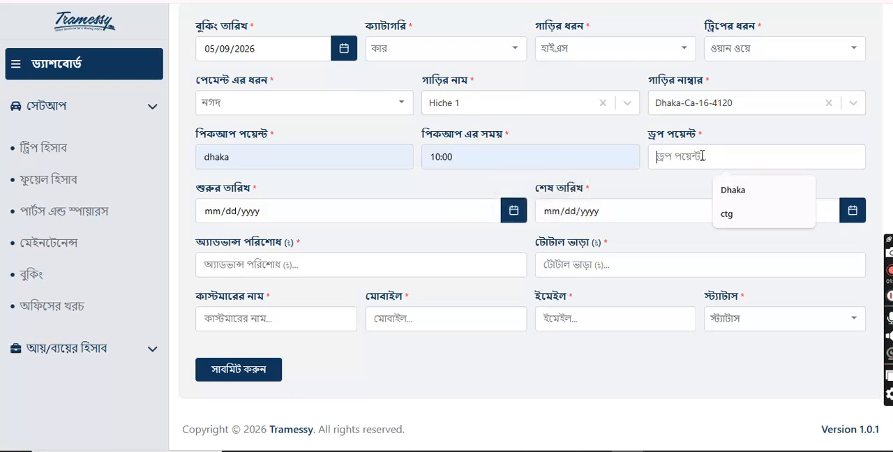
{"action": "type", "text": "Khulna"}
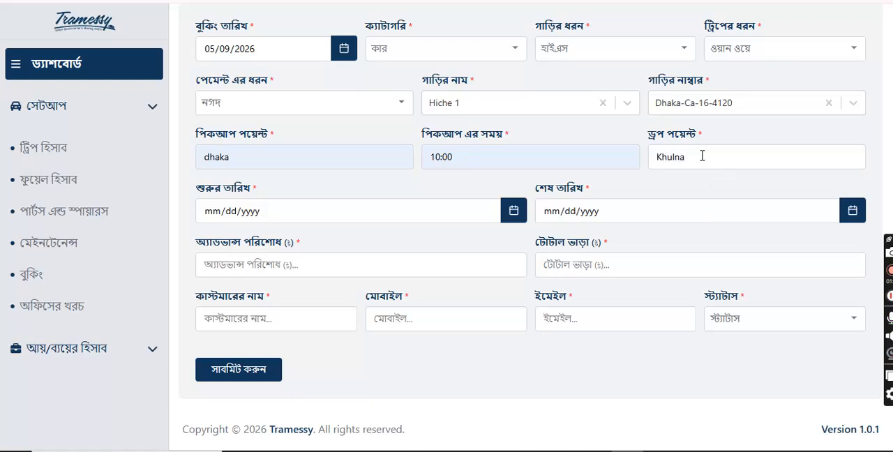
Step: Set both the start date and the end date of the booking to 05/12/2026
{"action": "left_click", "coordinate": [312, 213]}
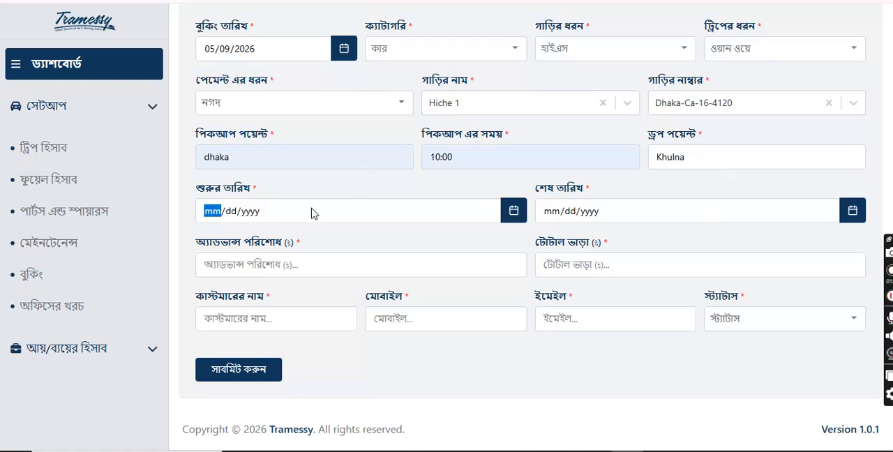
{"action": "left_click", "coordinate": [513, 211]}
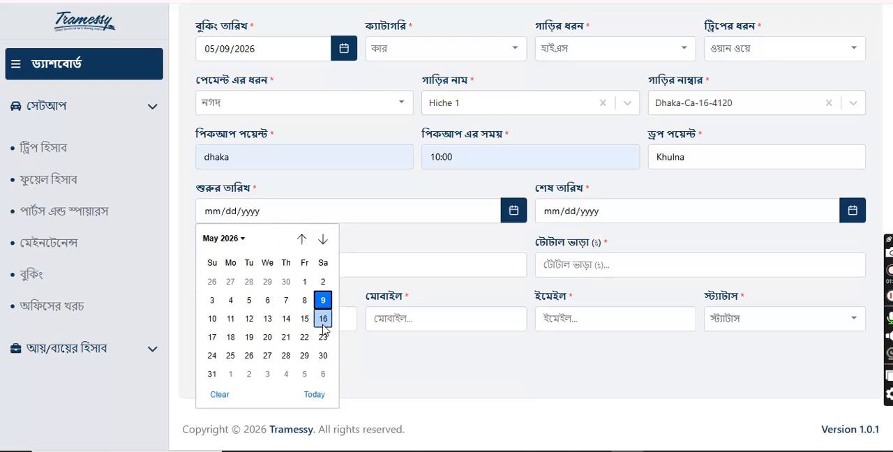
{"action": "left_click", "coordinate": [248, 318]}
{"action": "left_click", "coordinate": [771, 211]}
{"action": "left_click", "coordinate": [860, 217]}
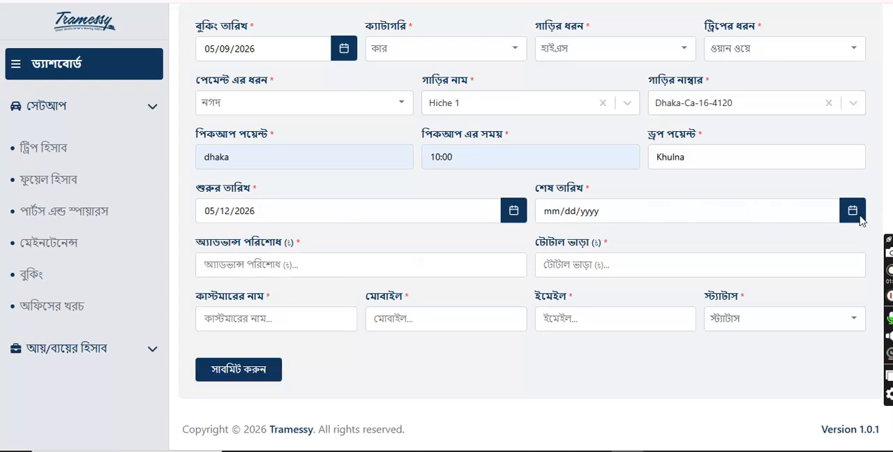
{"action": "left_click", "coordinate": [852, 214]}
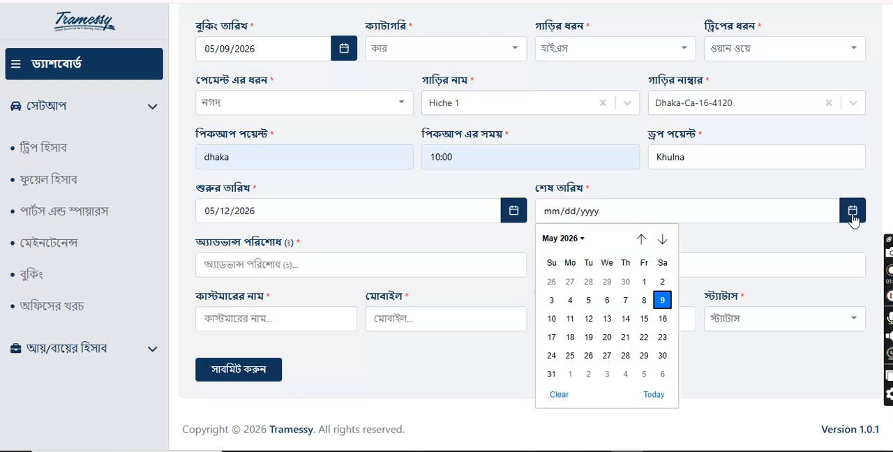
{"action": "left_click", "coordinate": [588, 318]}
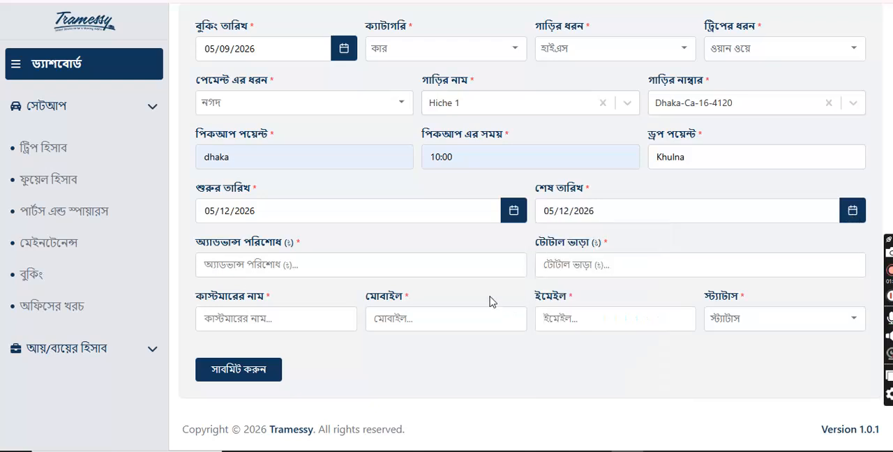
Step: Enter an advance payment of 2000 and a total fare of 10000
{"action": "left_click", "coordinate": [275, 271]}
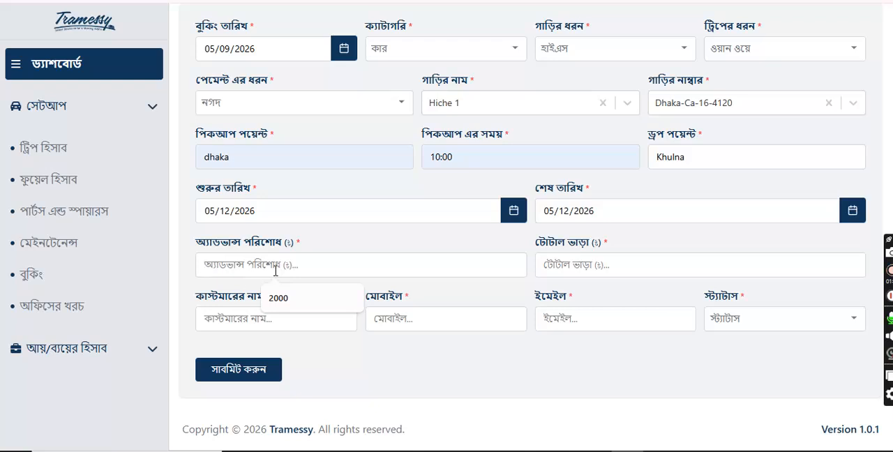
{"action": "type", "text": "2000"}
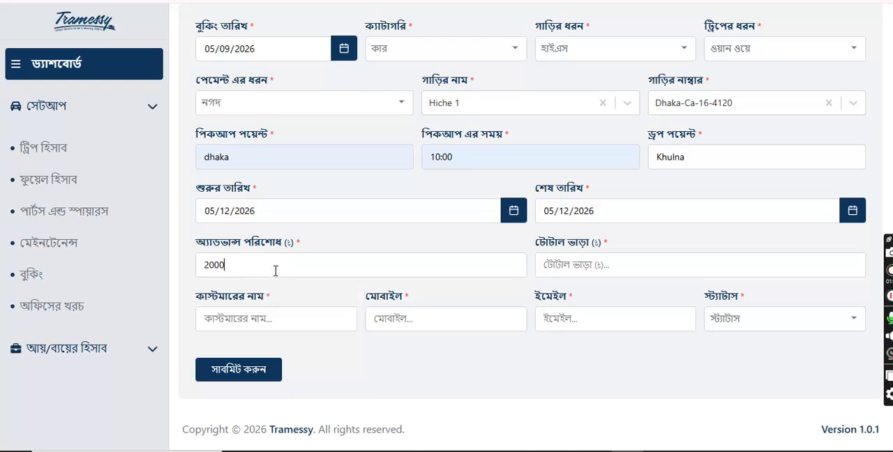
{"action": "left_click", "coordinate": [596, 264]}
{"action": "type", "text": "10000"}
Step: Enter the customer's name and mobile number in the booking form
{"action": "left_click", "coordinate": [257, 318]}
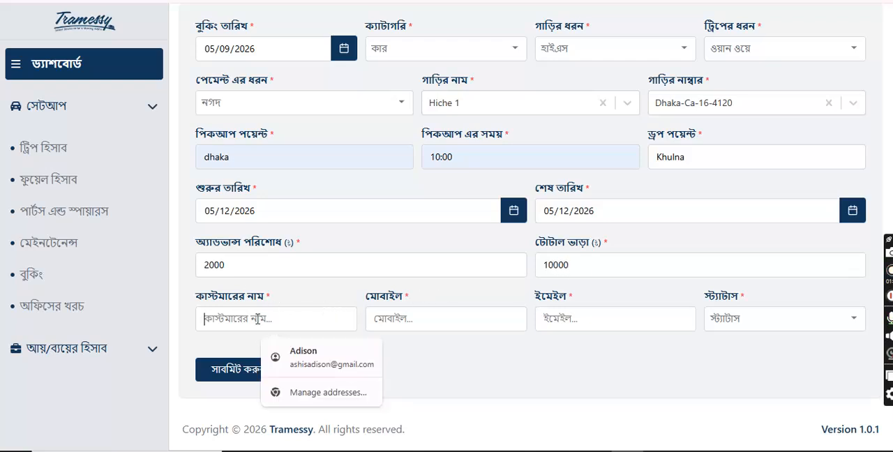
{"action": "type", "text": "C"}
{"action": "key", "text": "BackSpace"}
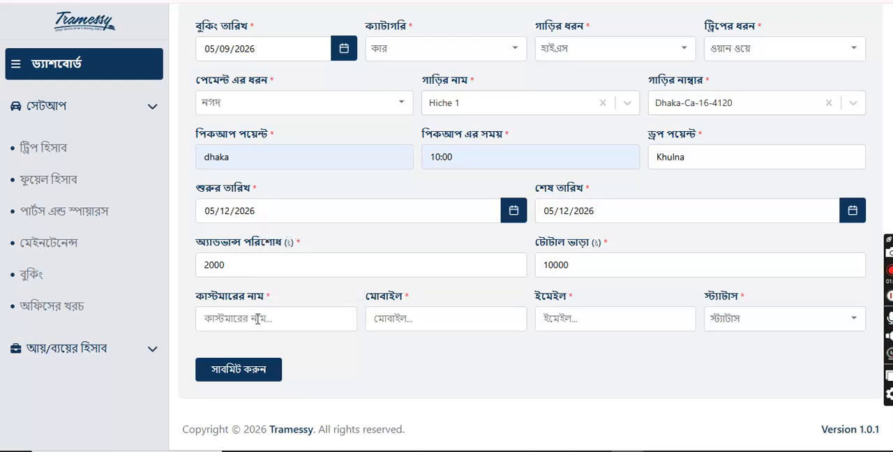
{"action": "type", "text": "Tomas"}
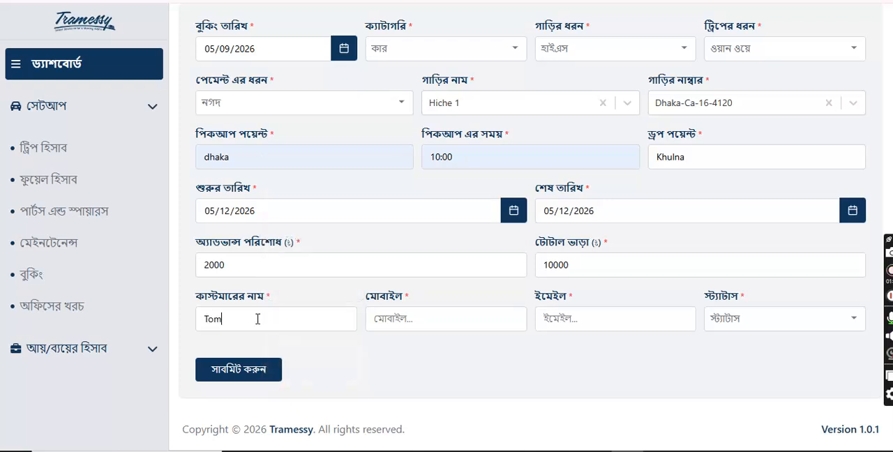
{"action": "left_click", "coordinate": [384, 323]}
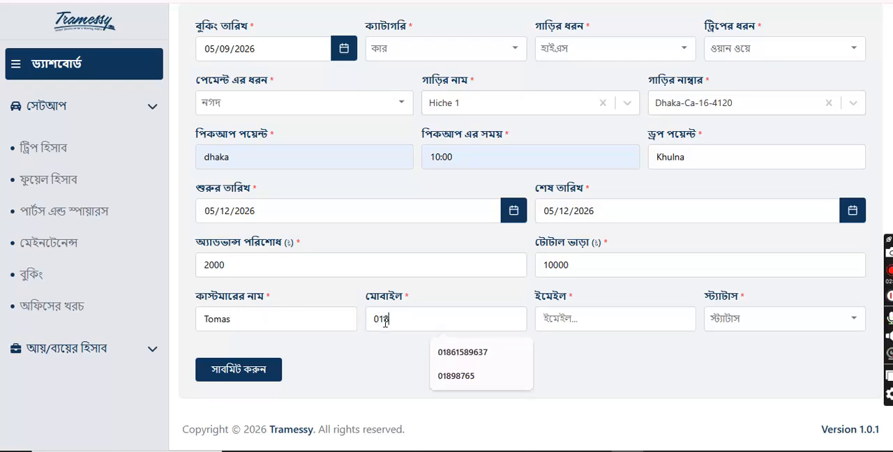
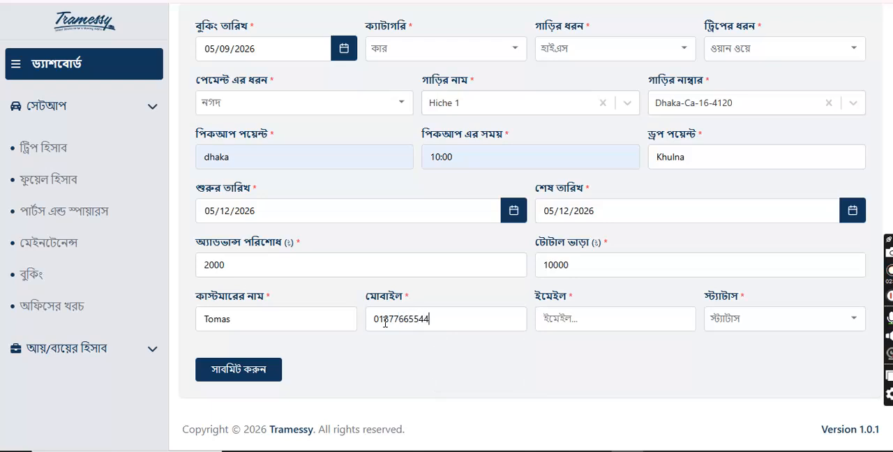
Step: Fill in the customer's e-mail address in the booking form
{"action": "left_click", "coordinate": [579, 321]}
{"action": "type", "text": "S"}
{"action": "key", "text": "BackSpace"}
{"action": "type", "text": "T"}
{"action": "key", "text": "BackSpace"}
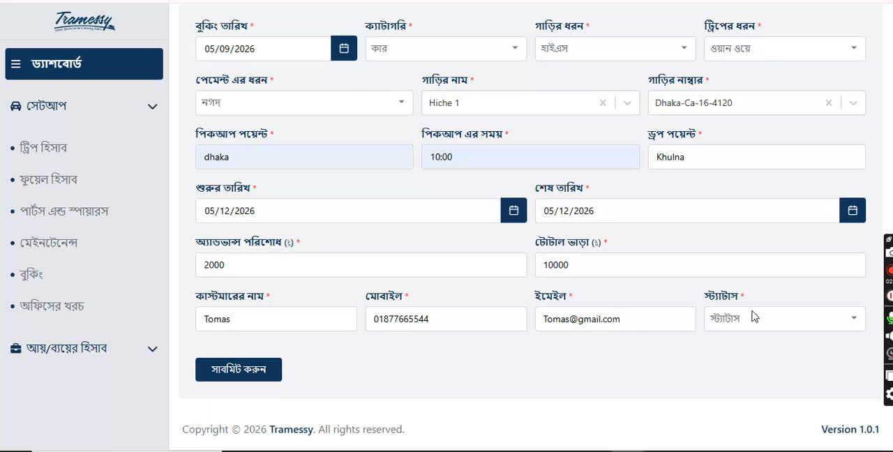
Step: Set the booking's status to Confirmed and submit the booking form
{"action": "left_click", "coordinate": [754, 318]}
{"action": "left_click", "coordinate": [726, 377]}
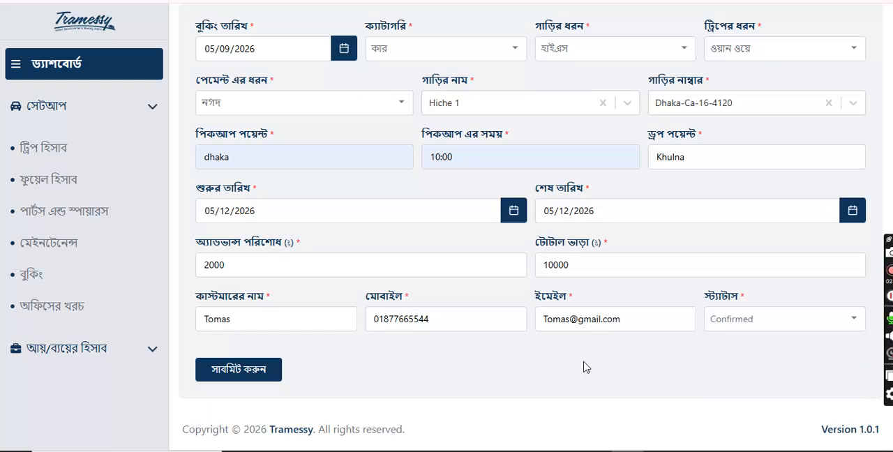
{"action": "left_click", "coordinate": [266, 379]}
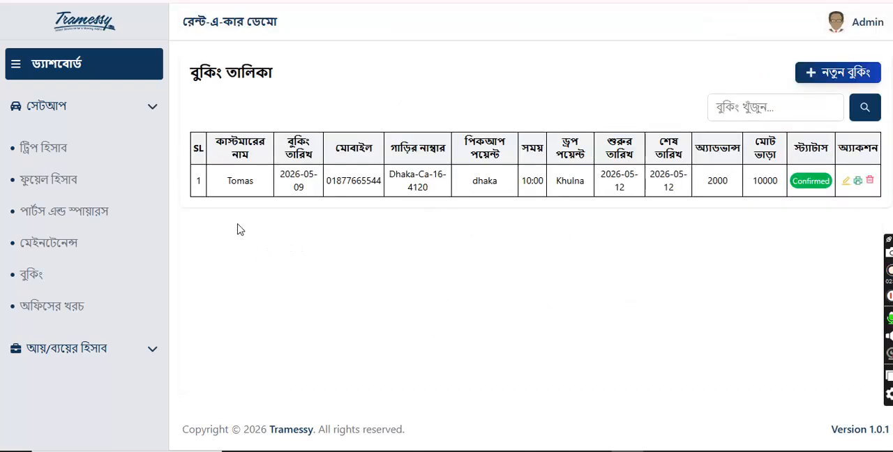
Step: Examine the booking's invoice in the print preview, including customer, rental and payment details, and close it without printing
{"action": "left_click", "coordinate": [859, 182]}
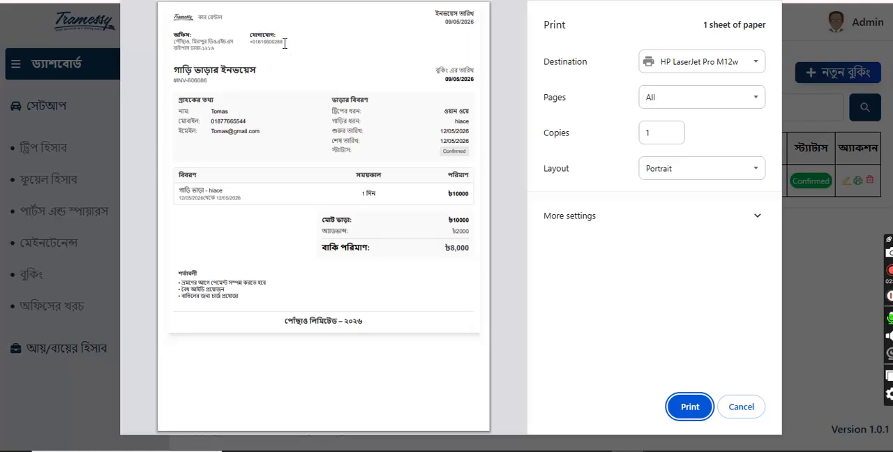
{"action": "scroll", "coordinate": [267, 54], "scroll_direction": "up", "scroll_amount": 5}
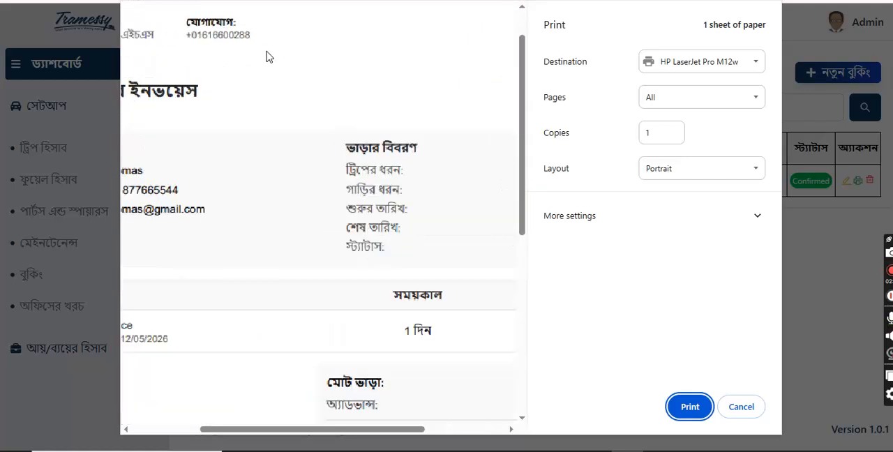
{"action": "left_click_drag", "start_coordinate": [363, 429], "coordinate": [194, 438]}
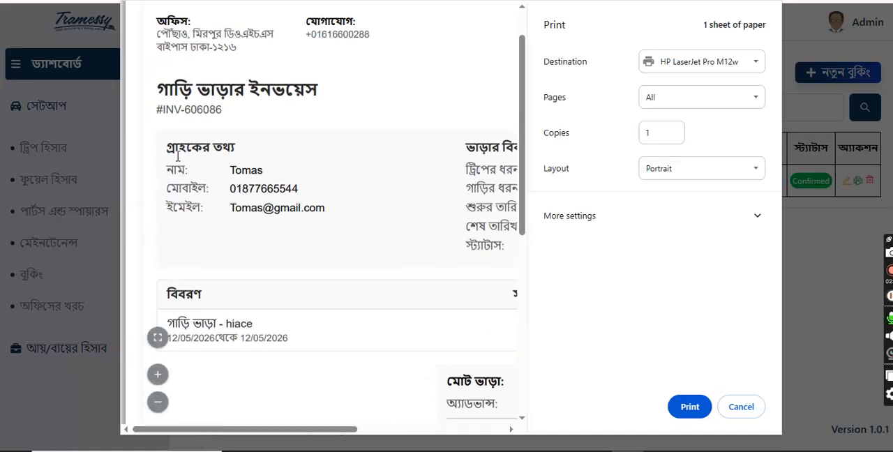
{"action": "scroll", "coordinate": [178, 157], "scroll_direction": "up", "scroll_amount": 1}
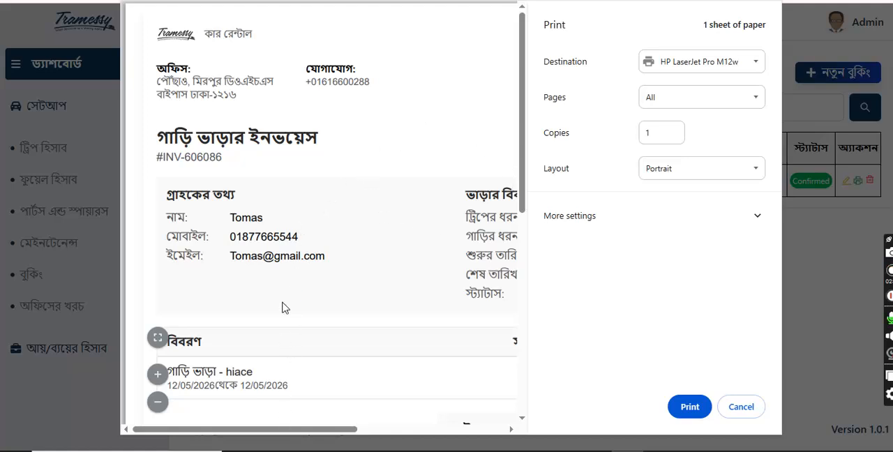
{"action": "scroll", "coordinate": [291, 283], "scroll_direction": "down", "scroll_amount": 3}
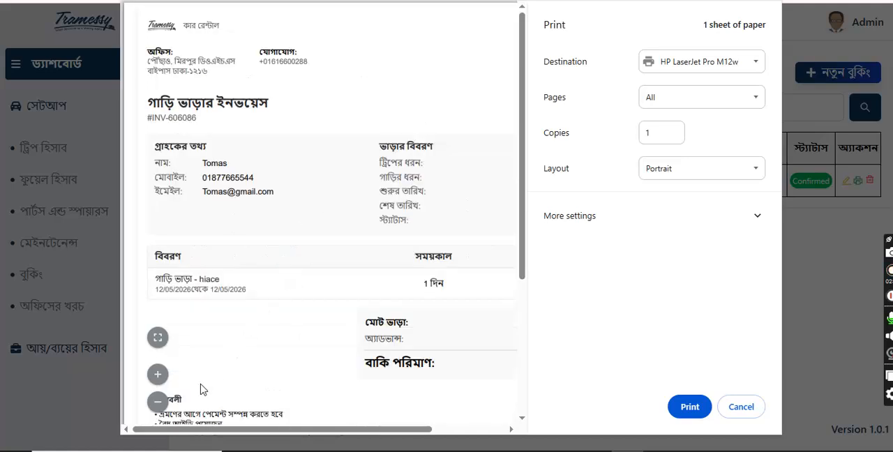
{"action": "left_click", "coordinate": [158, 403]}
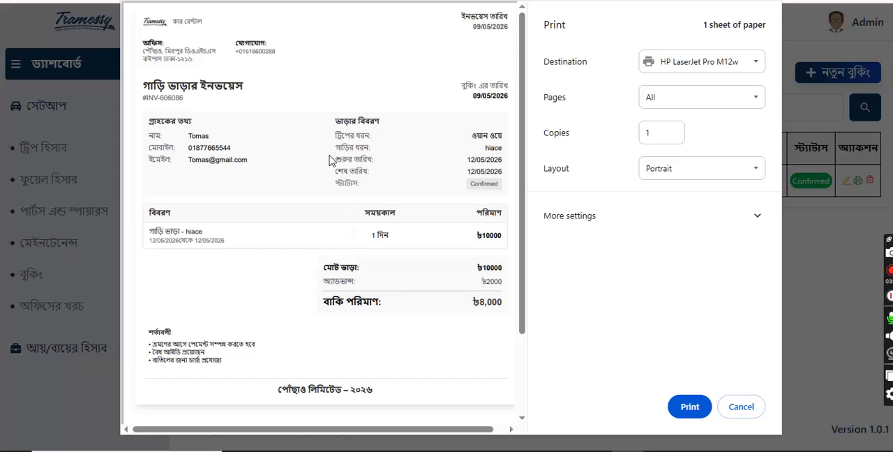
{"action": "double_click", "coordinate": [359, 116]}
{"action": "left_click", "coordinate": [354, 288]}
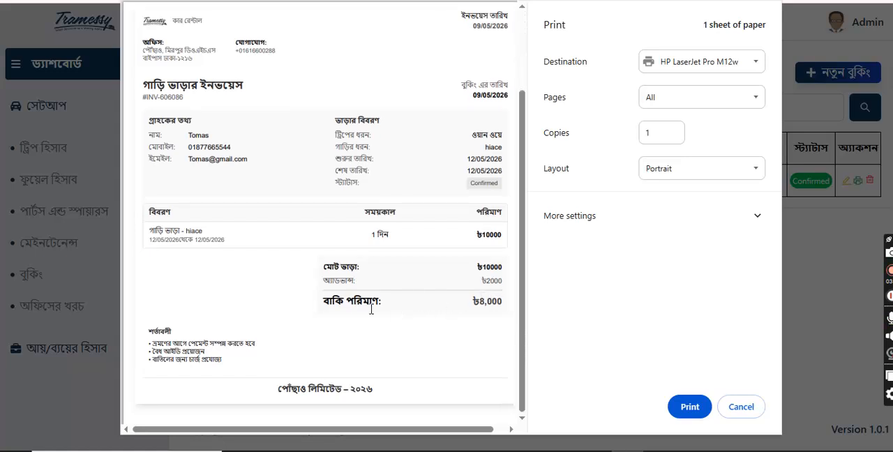
{"action": "scroll", "coordinate": [370, 308], "scroll_direction": "down", "scroll_amount": 3}
{"action": "scroll", "coordinate": [371, 316], "scroll_direction": "up", "scroll_amount": 3}
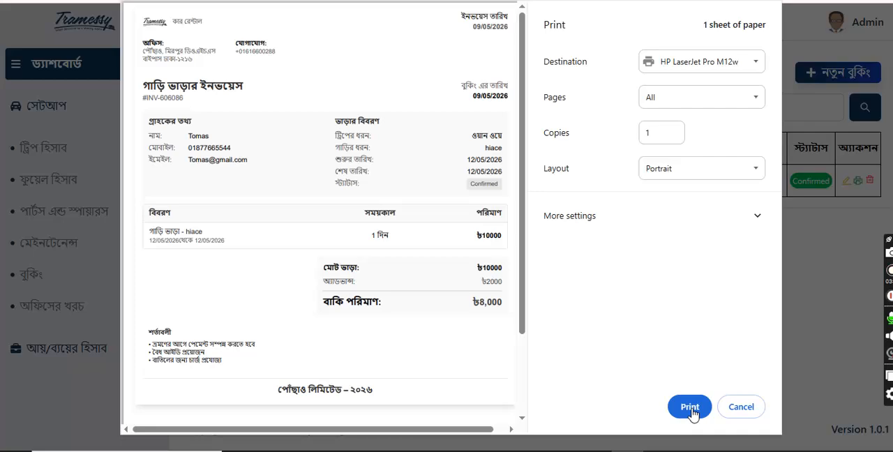
{"action": "left_click", "coordinate": [742, 409]}
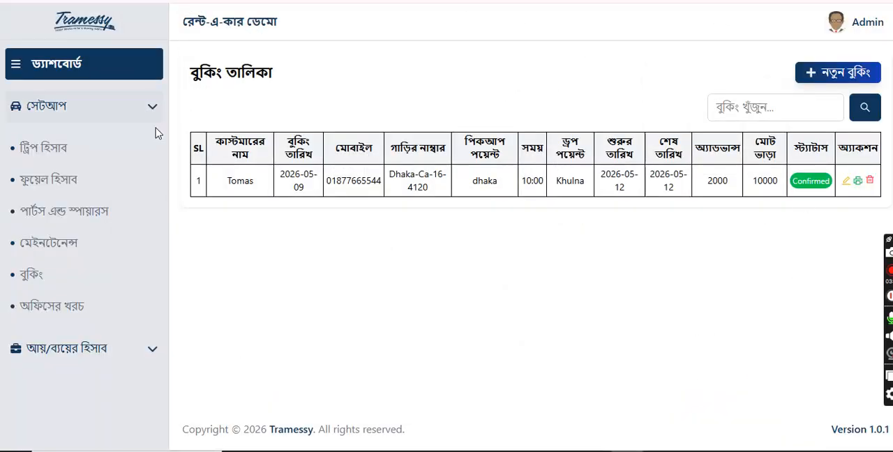
Step: Start a new trip entry from the trip accounts and set its date to 05/11/2026
{"action": "left_click", "coordinate": [42, 148]}
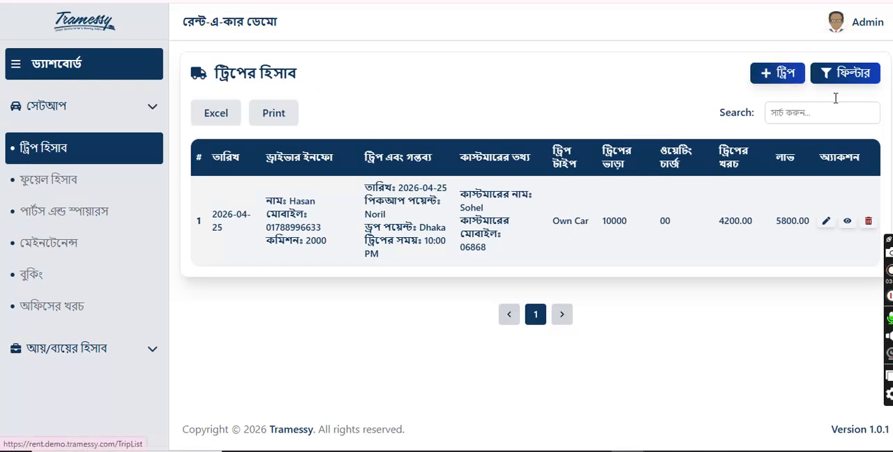
{"action": "left_click", "coordinate": [769, 74]}
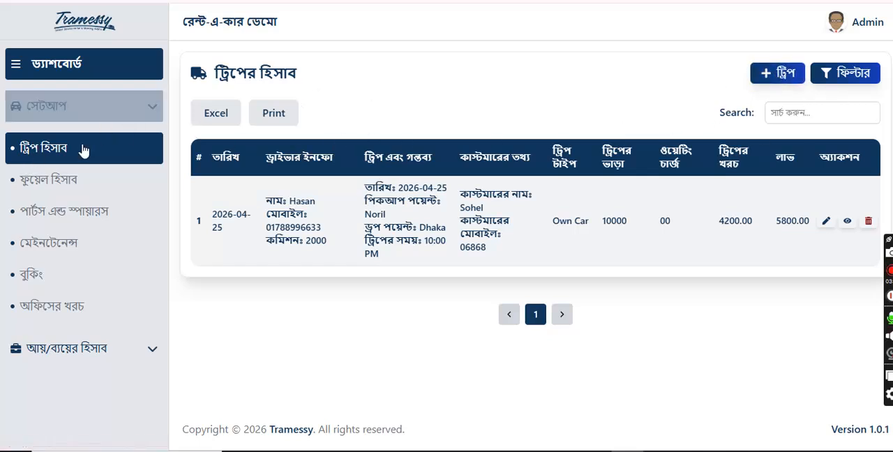
{"action": "left_click", "coordinate": [766, 71]}
{"action": "left_click", "coordinate": [373, 194]}
{"action": "left_click", "coordinate": [514, 197]}
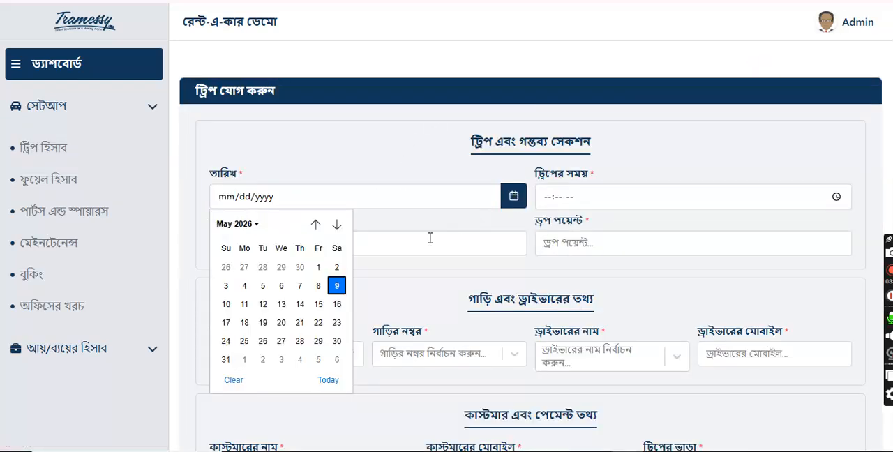
{"action": "left_click", "coordinate": [245, 306]}
Step: Set the trip time to 11:37 AM
{"action": "left_click", "coordinate": [612, 195]}
{"action": "left_click", "coordinate": [835, 198]}
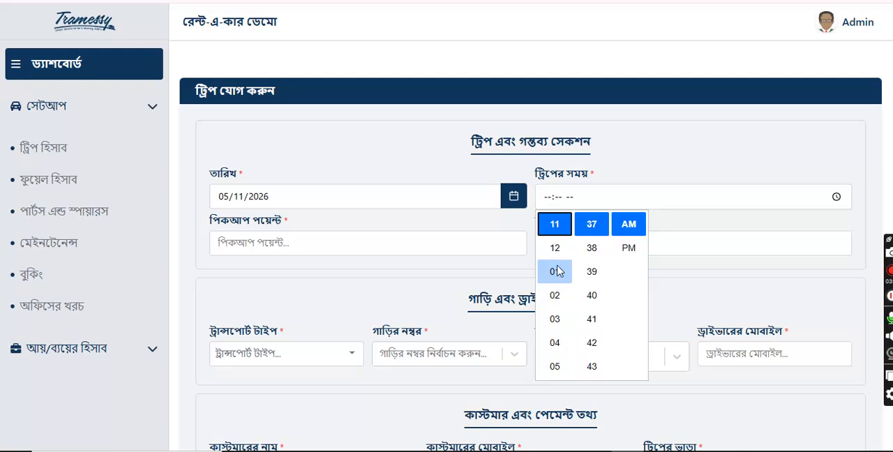
{"action": "left_click", "coordinate": [555, 224]}
{"action": "scroll", "coordinate": [602, 241], "scroll_direction": "up", "scroll_amount": 5}
{"action": "scroll", "coordinate": [601, 242], "scroll_direction": "up", "scroll_amount": 2}
{"action": "scroll", "coordinate": [599, 247], "scroll_direction": "down", "scroll_amount": 6}
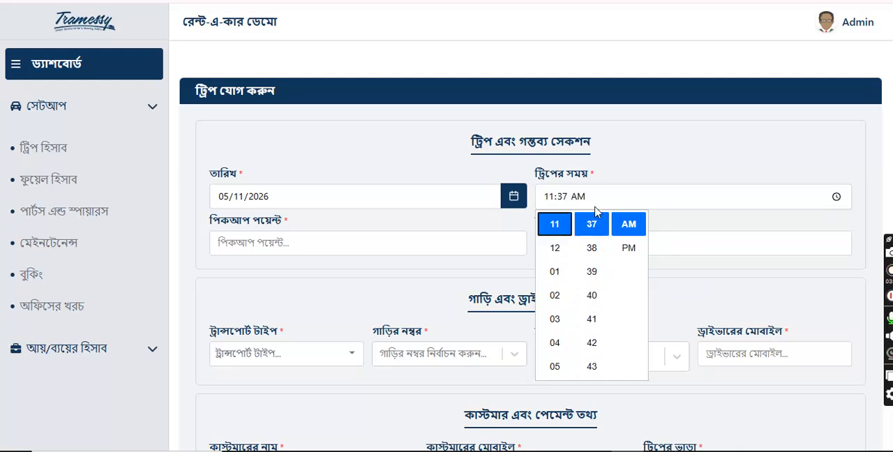
{"action": "left_click", "coordinate": [700, 194]}
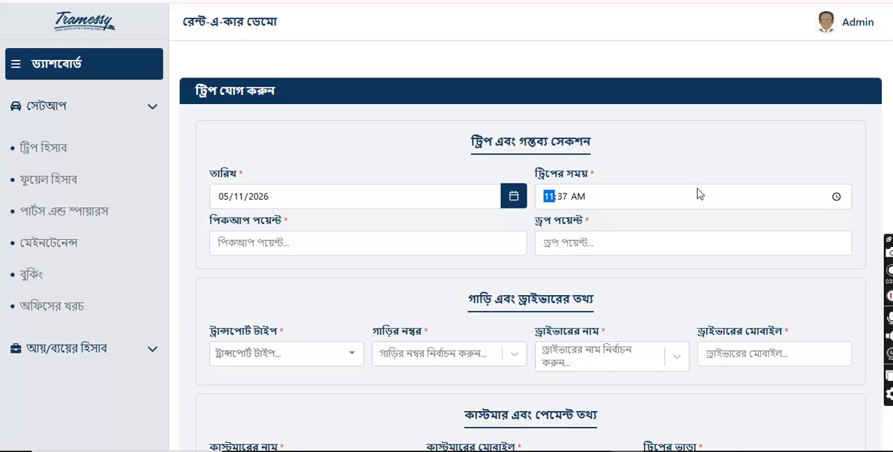
Step: Enter Khikhet as the trip's pickup point and Khulna as its drop point
{"action": "left_click", "coordinate": [352, 252]}
{"action": "left_click", "coordinate": [333, 276]}
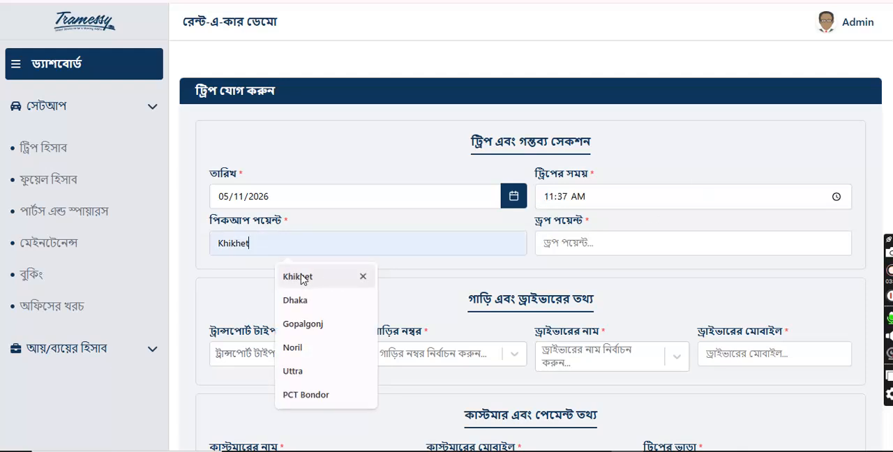
{"action": "left_click", "coordinate": [610, 249]}
{"action": "left_click", "coordinate": [617, 276]}
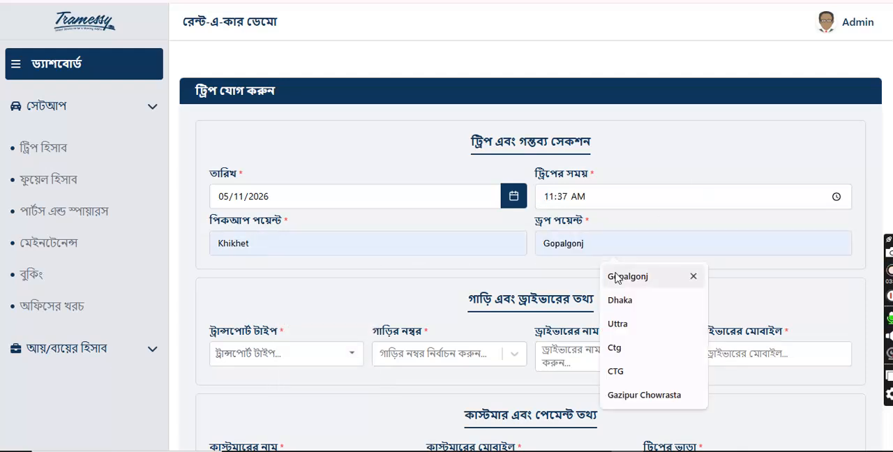
{"action": "type", "text": "Khulna"}
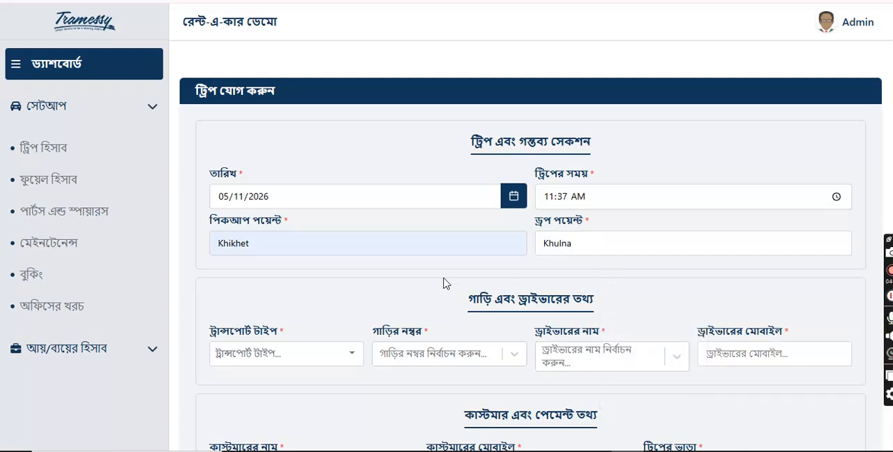
{"action": "scroll", "coordinate": [445, 283], "scroll_direction": "down", "scroll_amount": 2}
{"action": "left_click", "coordinate": [248, 223]}
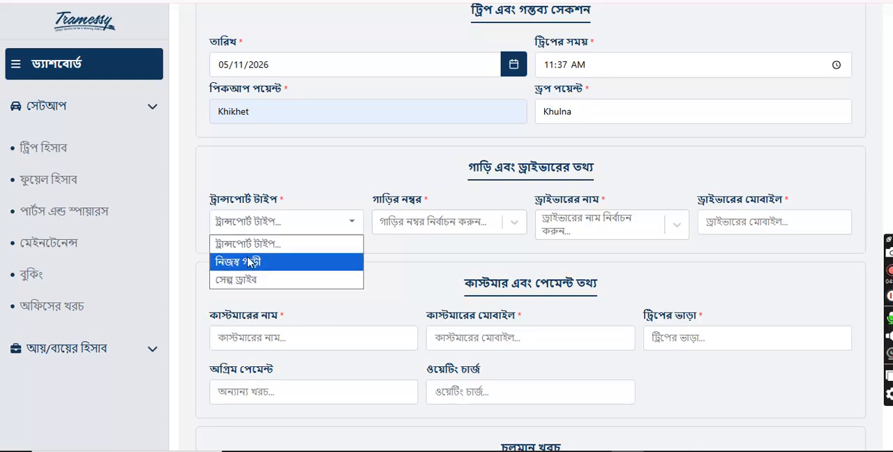
{"action": "left_click", "coordinate": [241, 261]}
{"action": "left_click", "coordinate": [447, 230]}
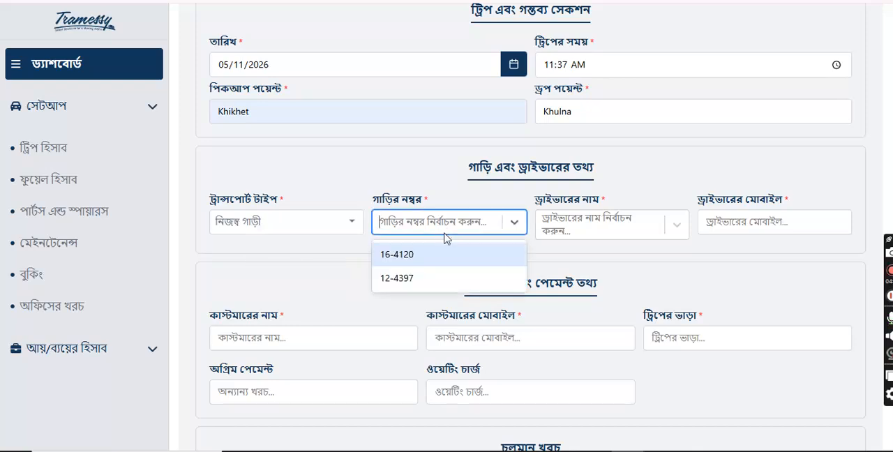
{"action": "left_click", "coordinate": [412, 253]}
{"action": "left_click", "coordinate": [599, 231]}
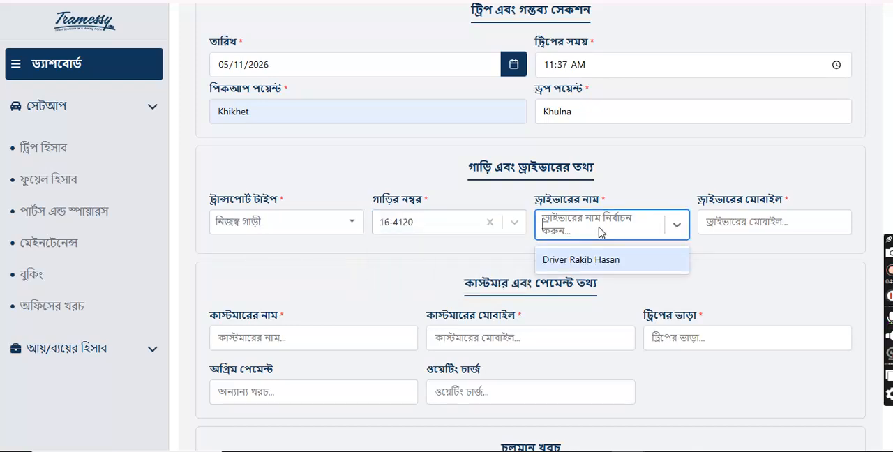
{"action": "left_click", "coordinate": [596, 261]}
{"action": "scroll", "coordinate": [331, 295], "scroll_direction": "down", "scroll_amount": 1}
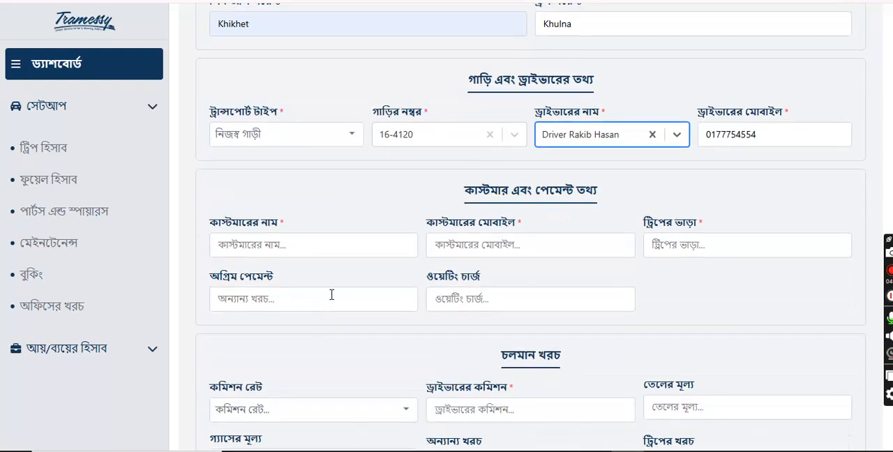
Step: Enter the customer's name and mobile number in the trip form
{"action": "left_click", "coordinate": [335, 250]}
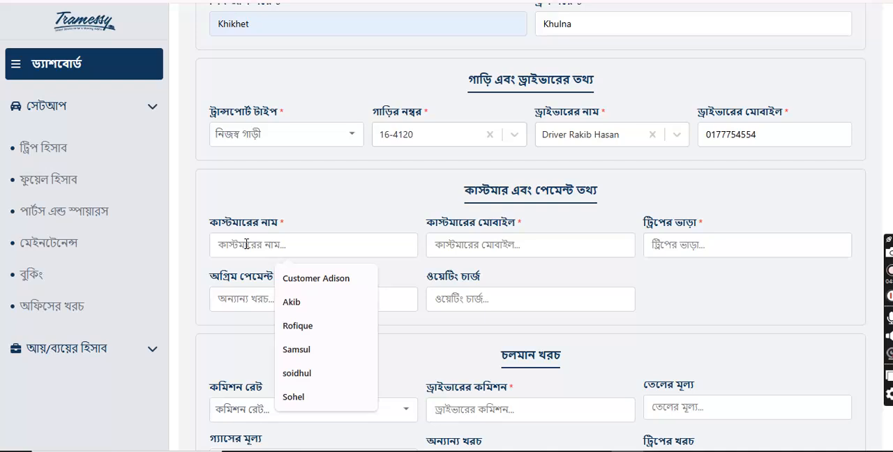
{"action": "type", "text": "Tomas"}
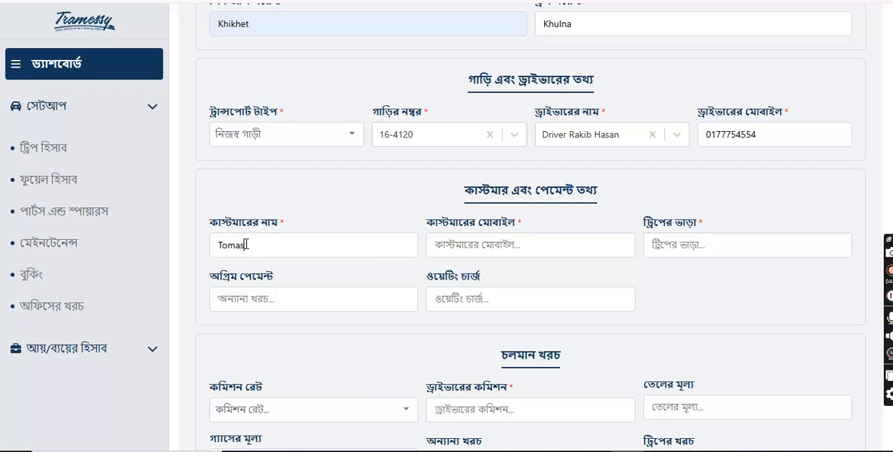
{"action": "left_click", "coordinate": [478, 249]}
{"action": "type", "text": "09653333"}
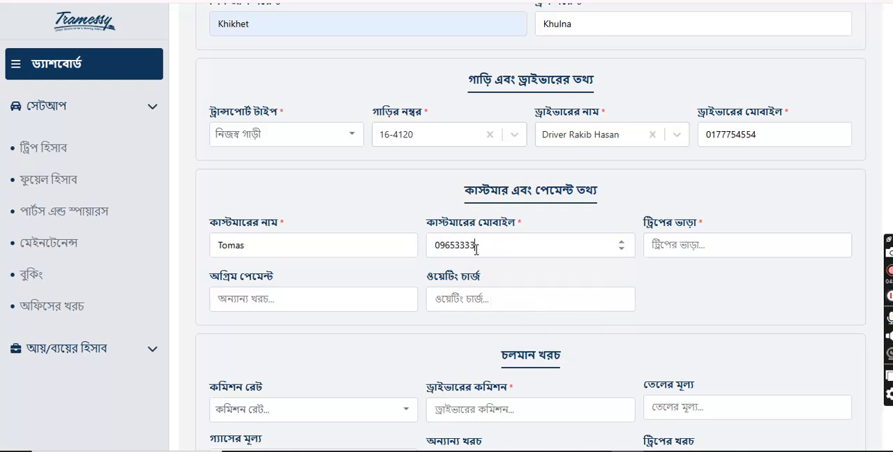
Step: Enter a trip fare of 10000, an advance payment of 2000 and a waiting charge of 00
{"action": "left_click", "coordinate": [715, 241]}
{"action": "type", "text": "1000"}
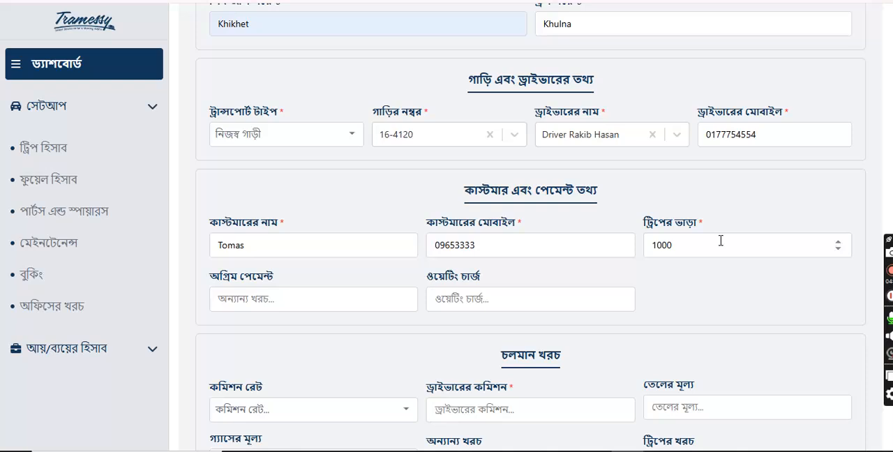
{"action": "type", "text": "0"}
{"action": "left_click", "coordinate": [248, 298]}
{"action": "type", "text": "8"}
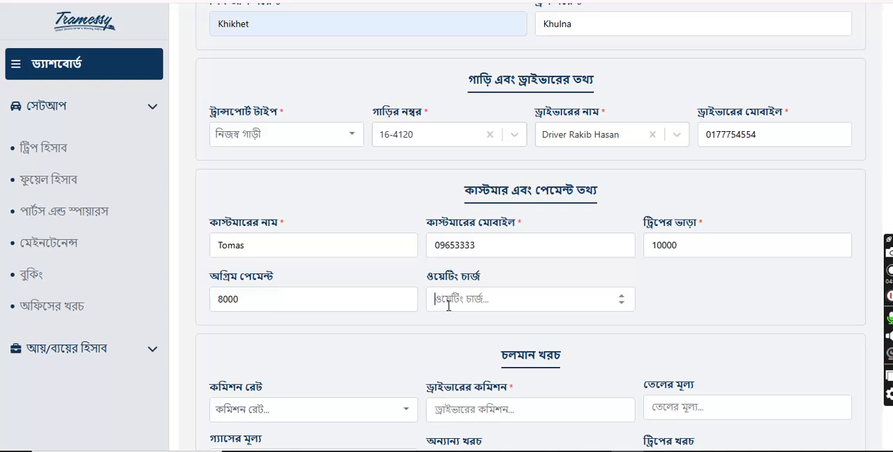
{"action": "left_click_drag", "start_coordinate": [270, 304], "coordinate": [198, 320]}
{"action": "type", "text": "200"}
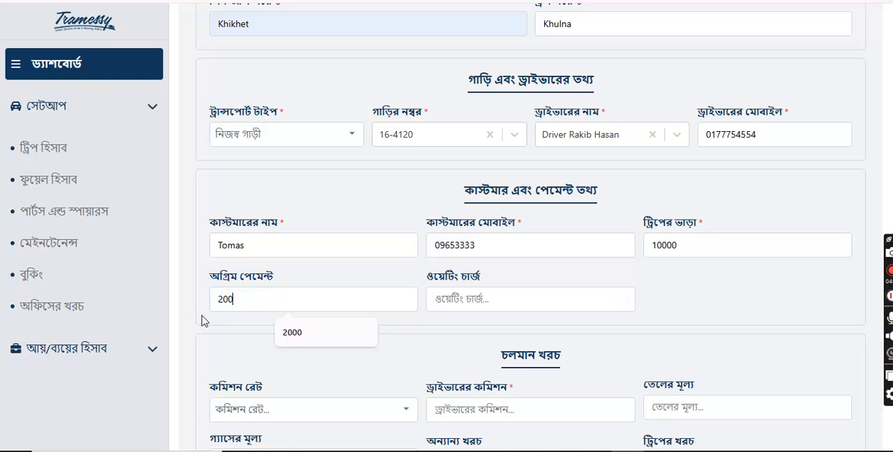
{"action": "type", "text": "000"}
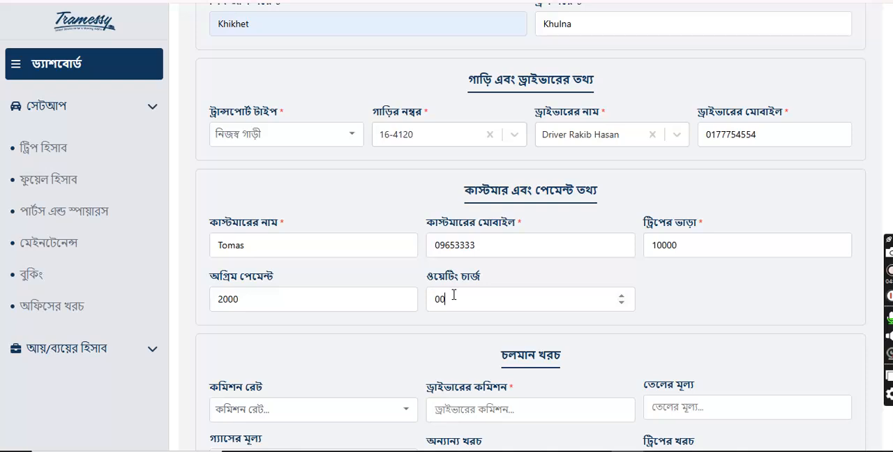
Step: Set the trip's driver commission rate to 15%
{"action": "scroll", "coordinate": [454, 295], "scroll_direction": "down", "scroll_amount": 3}
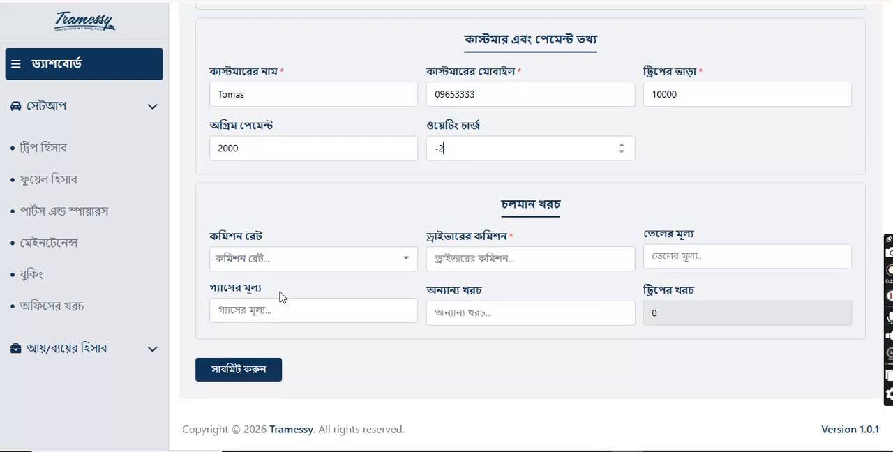
{"action": "left_click", "coordinate": [311, 265]}
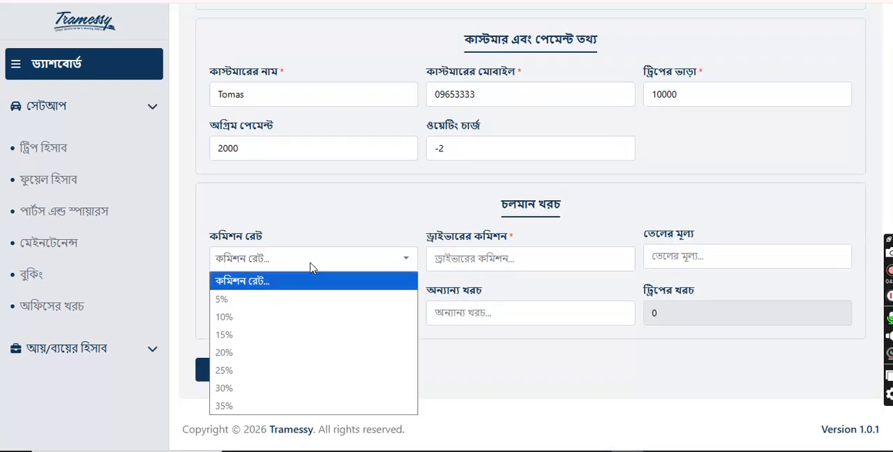
{"action": "left_click", "coordinate": [275, 317]}
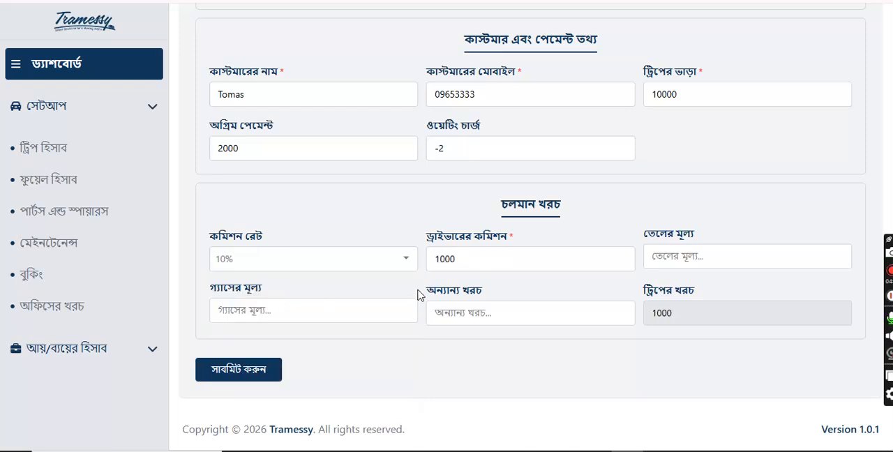
{"action": "left_click", "coordinate": [305, 264]}
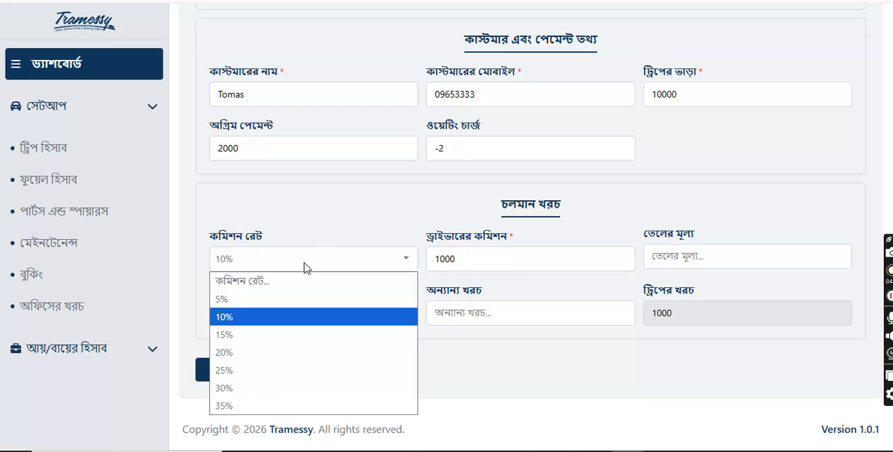
{"action": "left_click", "coordinate": [262, 337]}
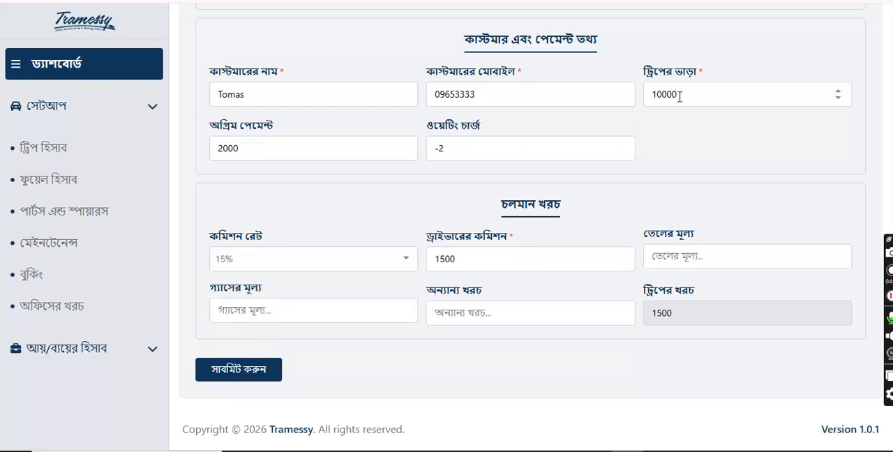
Step: Enter a fuel price of 4000 and a gas price of 2000 in the trip's running costs
{"action": "left_click", "coordinate": [695, 264]}
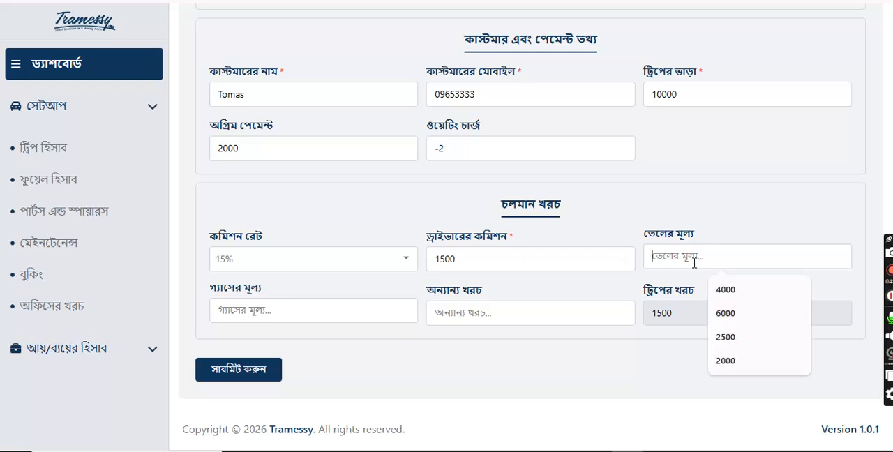
{"action": "left_click", "coordinate": [740, 313]}
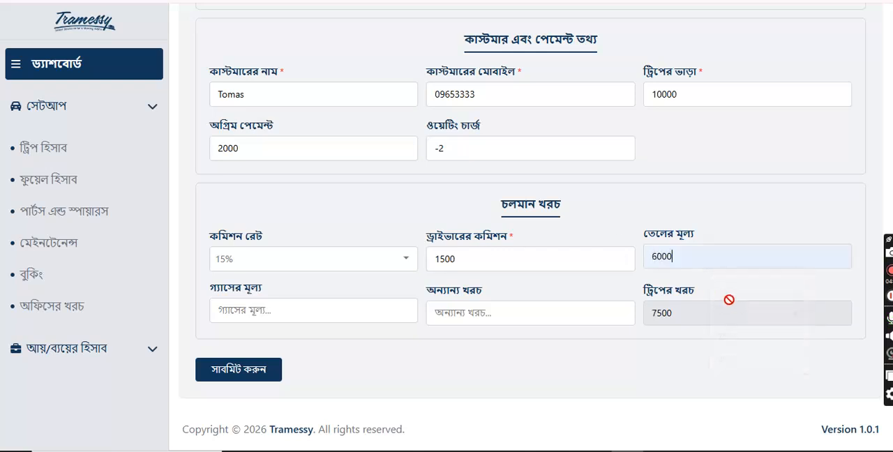
{"action": "left_click_drag", "start_coordinate": [681, 254], "coordinate": [645, 261]}
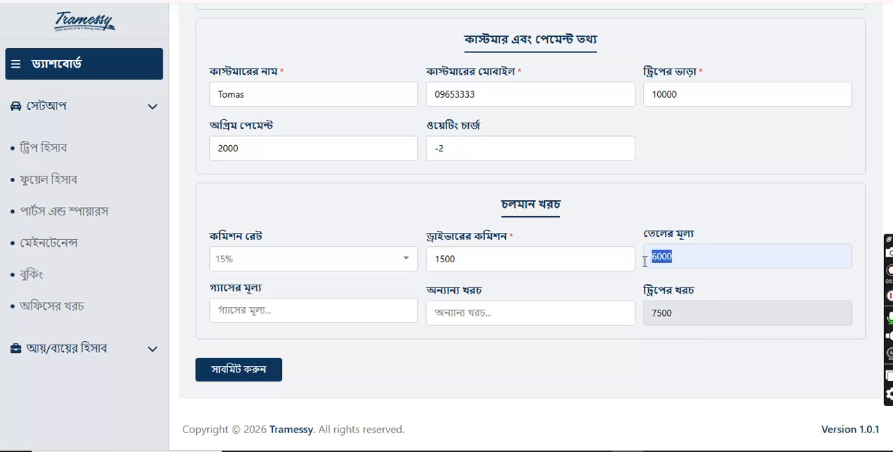
{"action": "type", "text": "4000"}
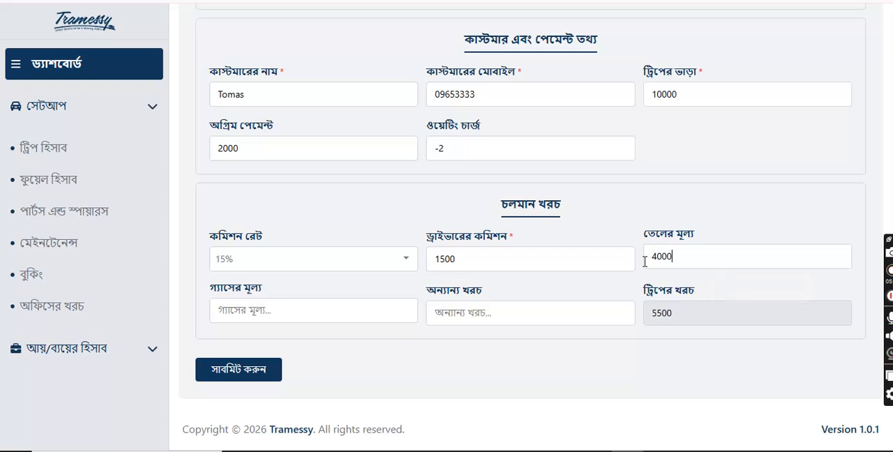
{"action": "left_click", "coordinate": [293, 314]}
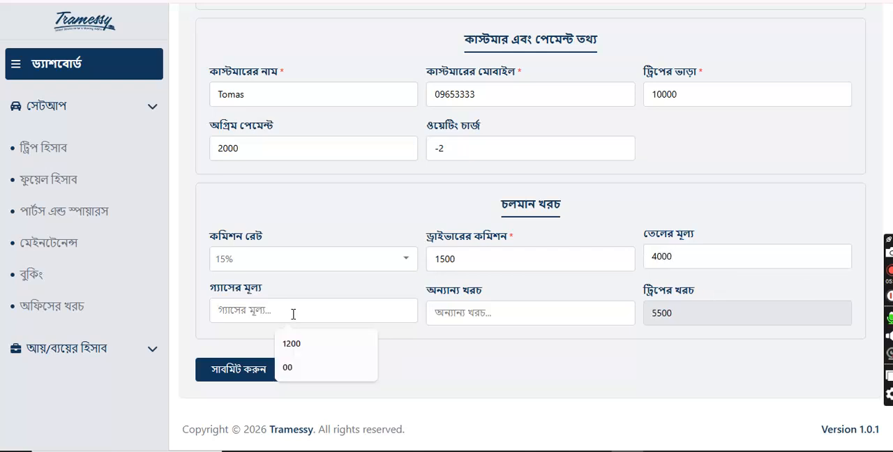
{"action": "type", "text": "2000"}
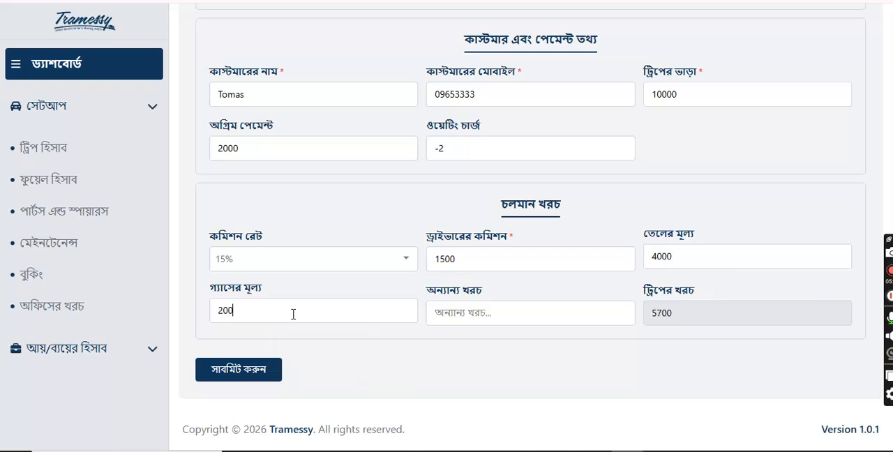
Step: Enter other costs of 250 and submit the trip
{"action": "left_click", "coordinate": [470, 315]}
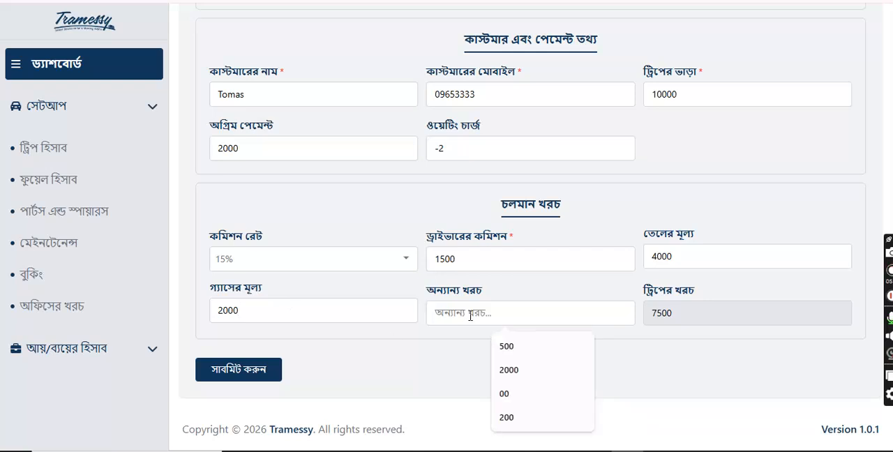
{"action": "type", "text": "250"}
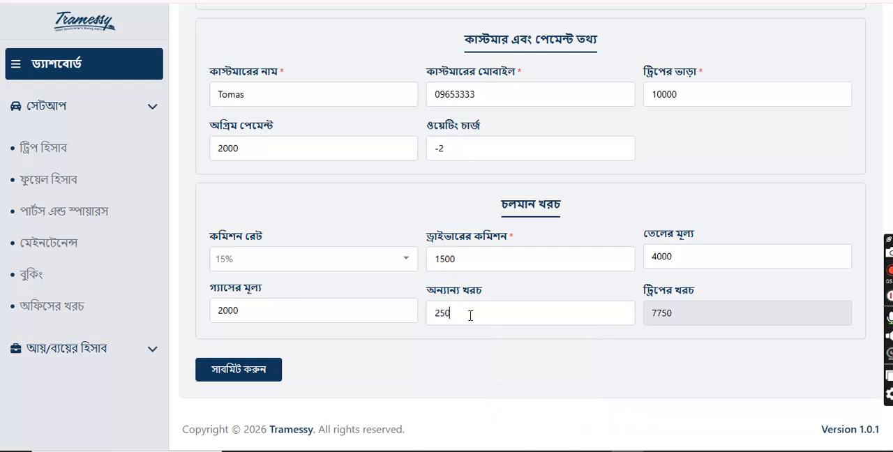
{"action": "left_click", "coordinate": [259, 378]}
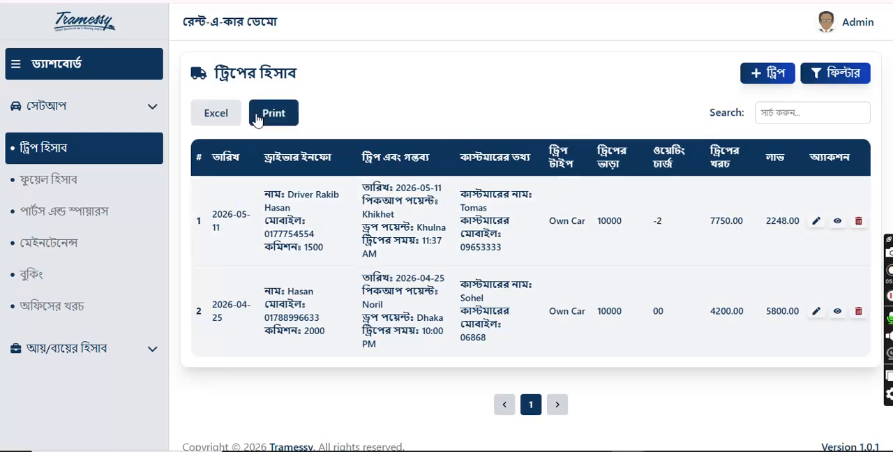
Step: Open the Khikhet to Khulna trip for editing, review its saved details and return to the dashboard
{"action": "left_click", "coordinate": [816, 221]}
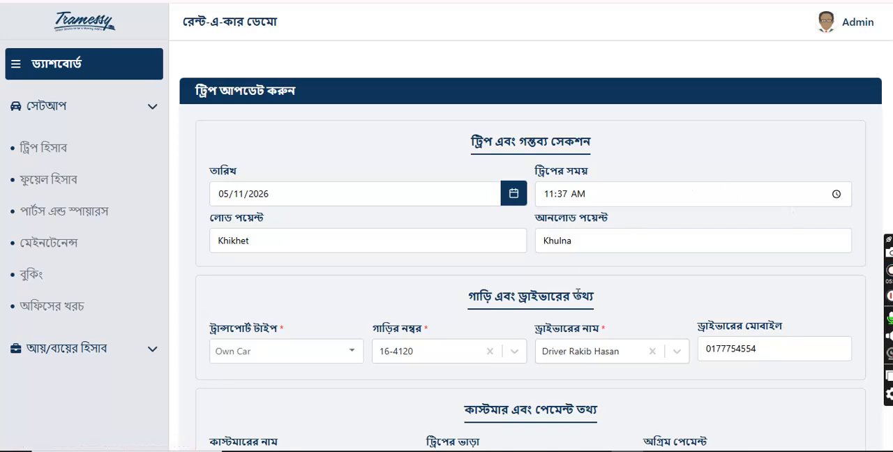
{"action": "scroll", "coordinate": [577, 296], "scroll_direction": "down", "scroll_amount": 3}
{"action": "scroll", "coordinate": [578, 296], "scroll_direction": "down", "scroll_amount": 4}
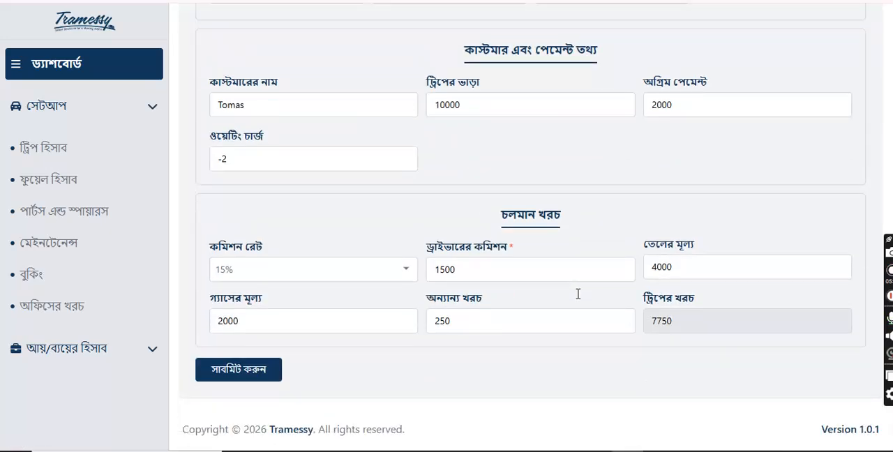
{"action": "scroll", "coordinate": [578, 295], "scroll_direction": "up", "scroll_amount": 3}
{"action": "scroll", "coordinate": [578, 296], "scroll_direction": "up", "scroll_amount": 3}
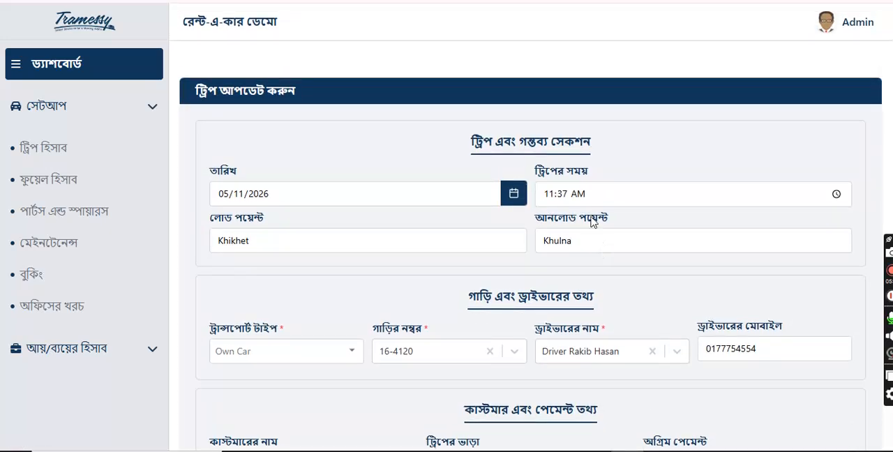
{"action": "left_click", "coordinate": [60, 70]}
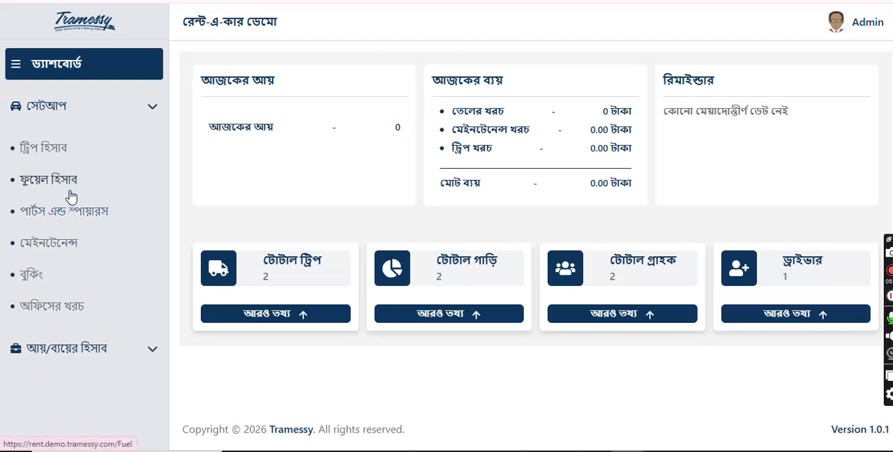
Step: Start a new maintenance record dated 05/09/2026 with Maintenance as the service type
{"action": "left_click", "coordinate": [52, 244]}
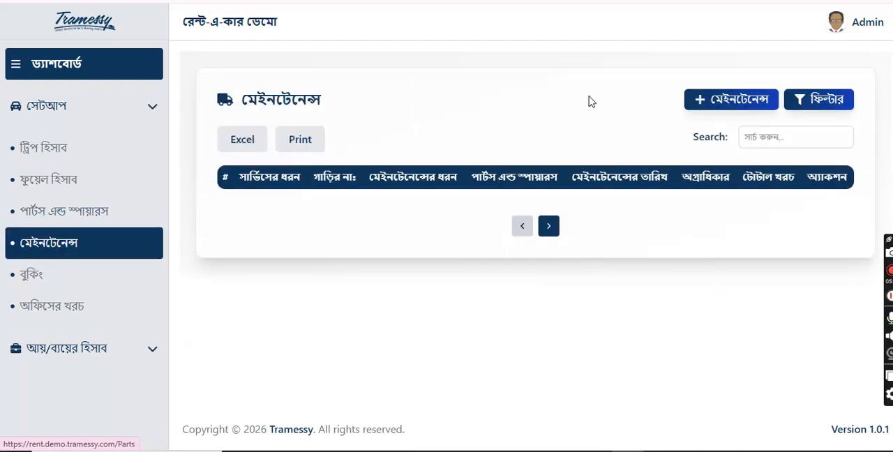
{"action": "left_click", "coordinate": [744, 101]}
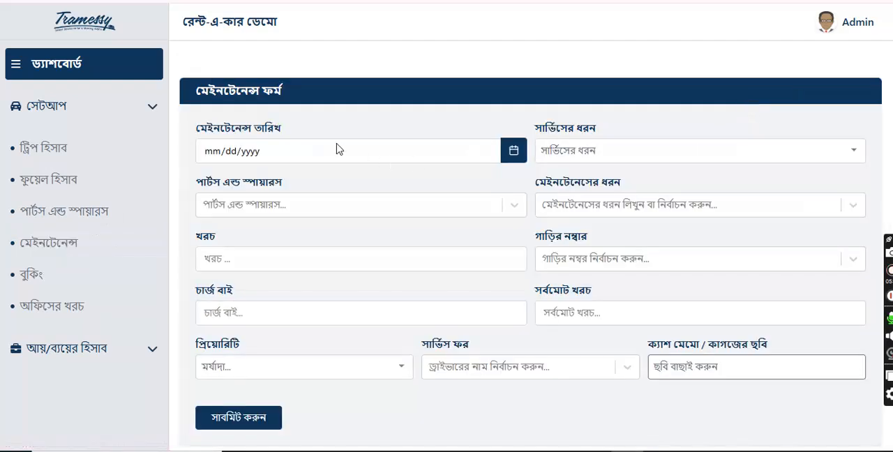
{"action": "left_click", "coordinate": [514, 151]}
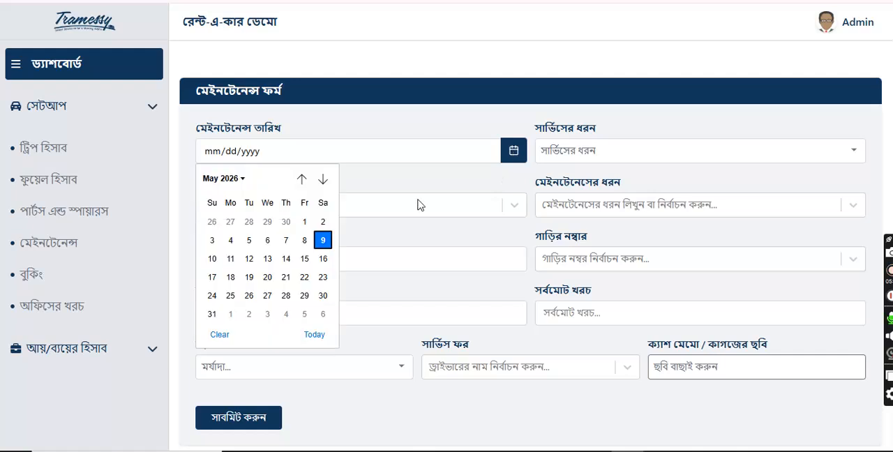
{"action": "left_click", "coordinate": [323, 240]}
{"action": "left_click", "coordinate": [603, 151]}
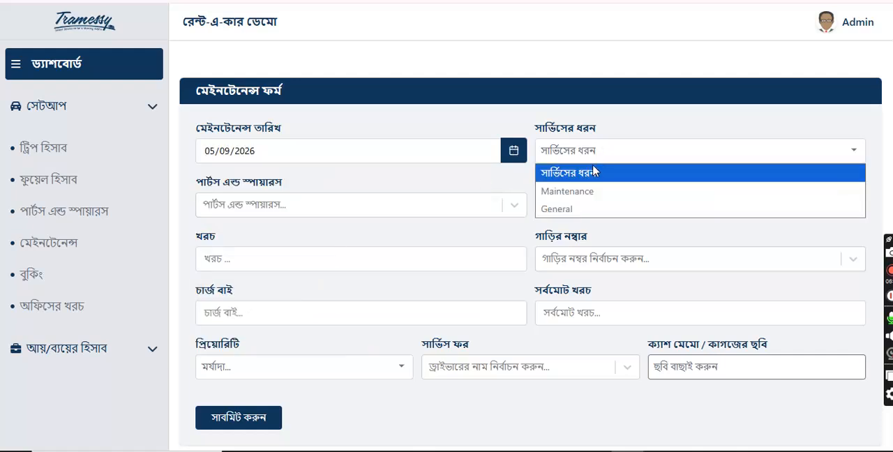
{"action": "left_click", "coordinate": [582, 197]}
Step: Choose Fuel Pump as the spare part and Engine Oil as the maintenance type
{"action": "left_click", "coordinate": [410, 207]}
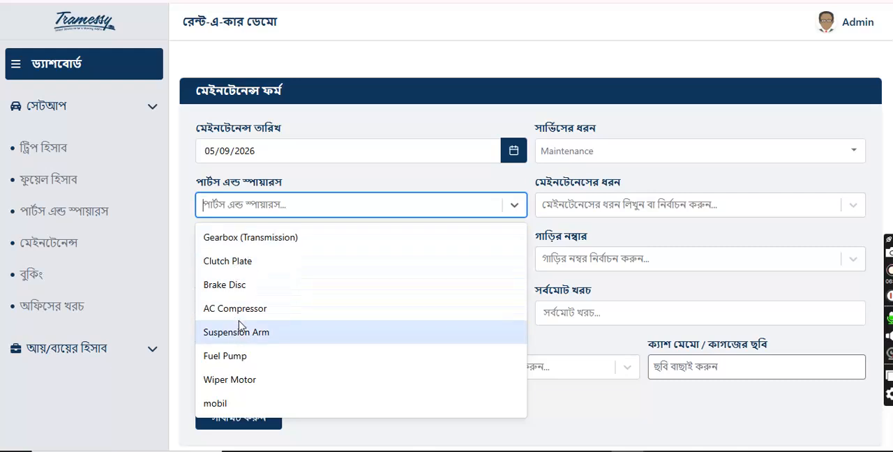
{"action": "left_click", "coordinate": [240, 359]}
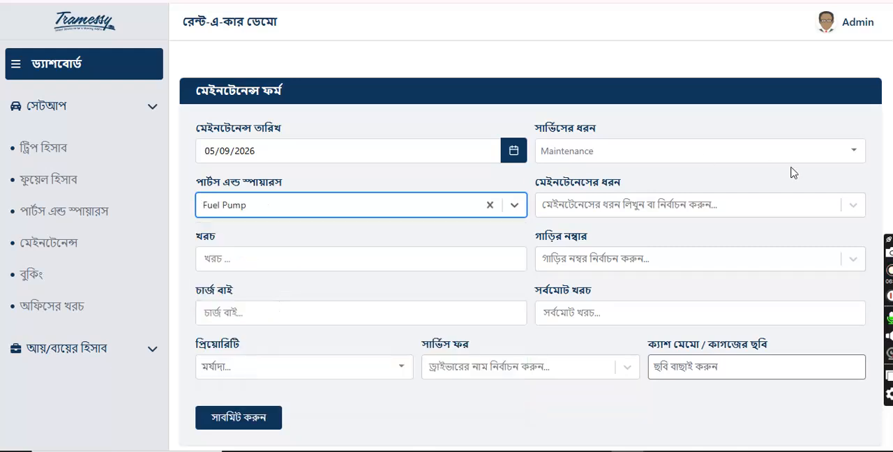
{"action": "left_click", "coordinate": [698, 205]}
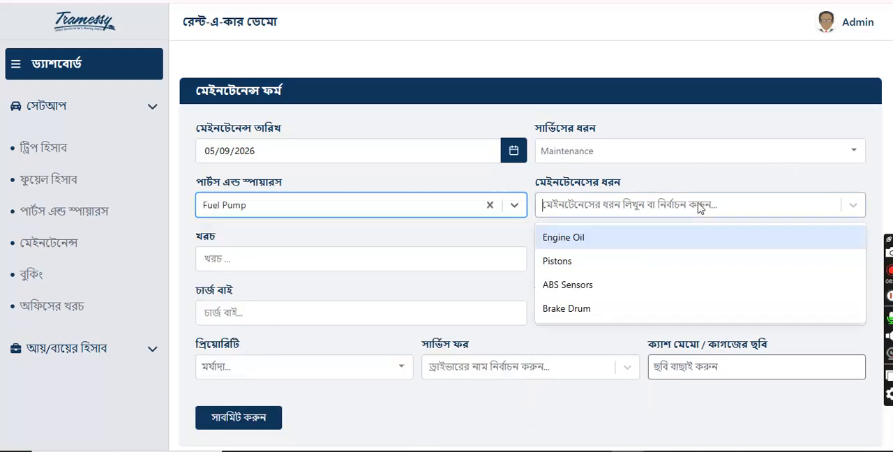
{"action": "left_click", "coordinate": [594, 239]}
Step: Enter a maintenance cost of 5000 and select vehicle number 16-4120
{"action": "scroll", "coordinate": [295, 248], "scroll_direction": "down", "scroll_amount": 1}
{"action": "left_click", "coordinate": [299, 207]}
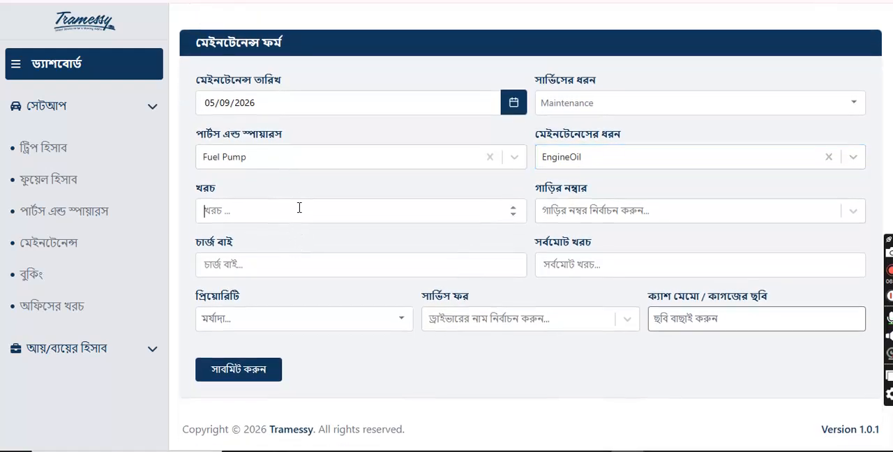
{"action": "type", "text": "5000"}
{"action": "left_click", "coordinate": [612, 219]}
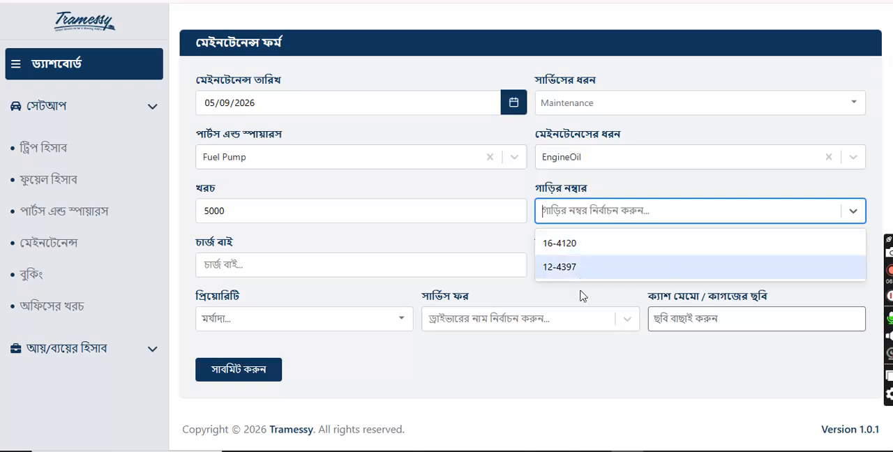
{"action": "left_click", "coordinate": [581, 244]}
Step: Enter 200 in the maintenance form's charge field (চার্জ বাই) and a total cost of 5200
{"action": "left_click", "coordinate": [308, 262]}
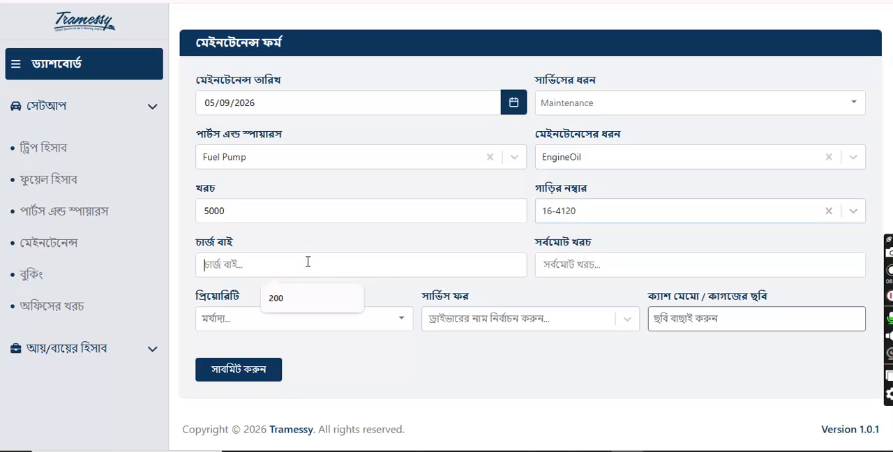
{"action": "left_click", "coordinate": [274, 299]}
{"action": "left_click", "coordinate": [579, 270]}
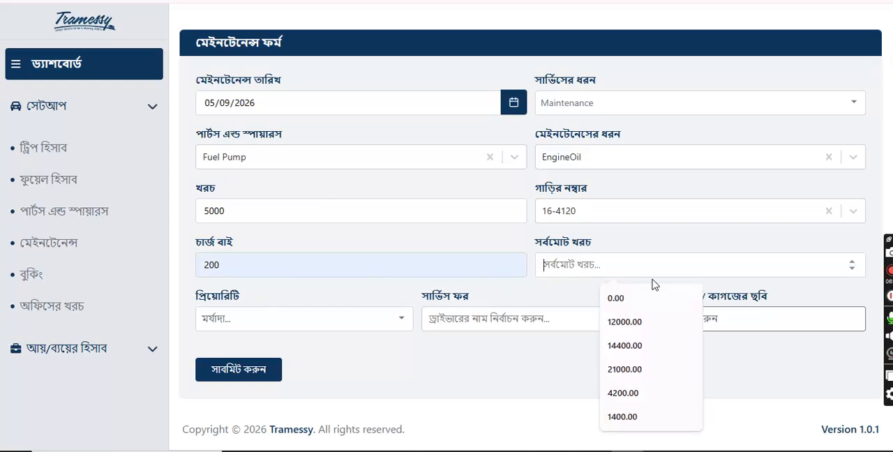
{"action": "type", "text": "5200"}
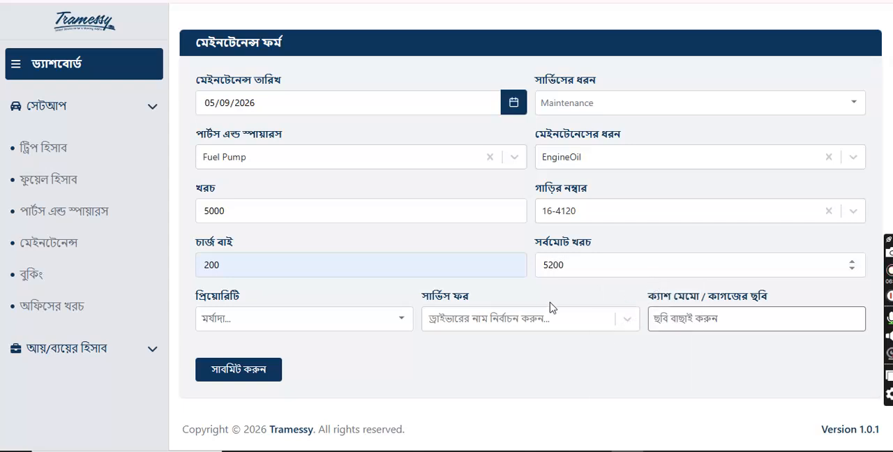
Step: Set the maintenance priority to High and choose the available driver as who the service is for
{"action": "left_click", "coordinate": [277, 320]}
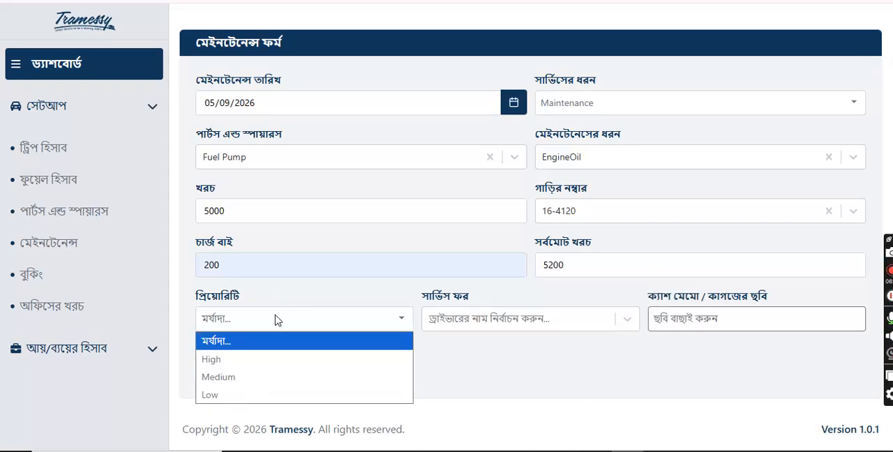
{"action": "left_click", "coordinate": [225, 360]}
{"action": "left_click", "coordinate": [541, 333]}
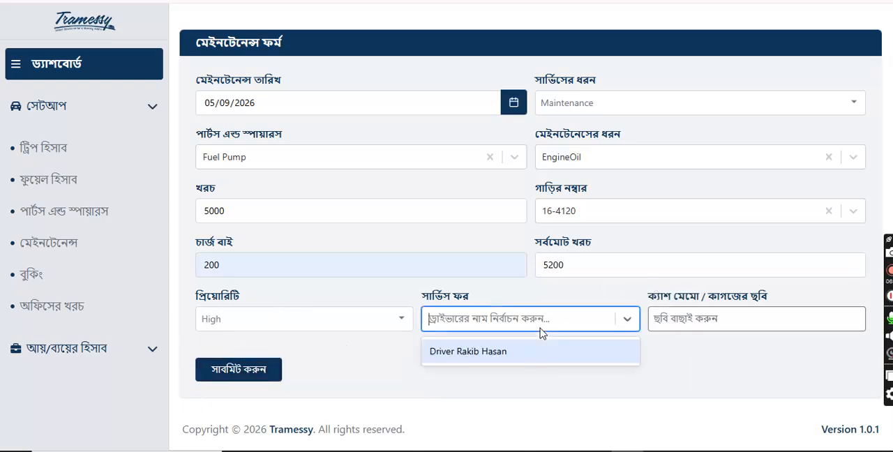
{"action": "left_click", "coordinate": [499, 355]}
Step: Attach the Tramessy logo image with the dark blue background as the maintenance record's cash memo picture
{"action": "left_click", "coordinate": [693, 323]}
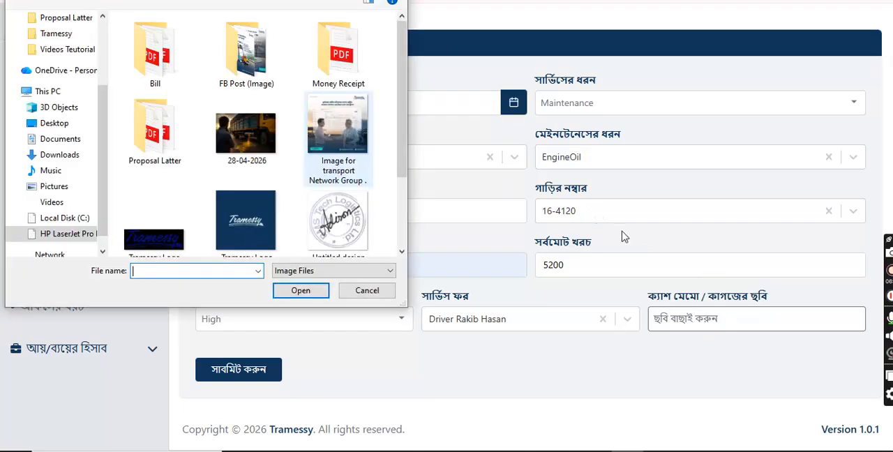
{"action": "left_click", "coordinate": [264, 200]}
{"action": "left_click", "coordinate": [301, 291]}
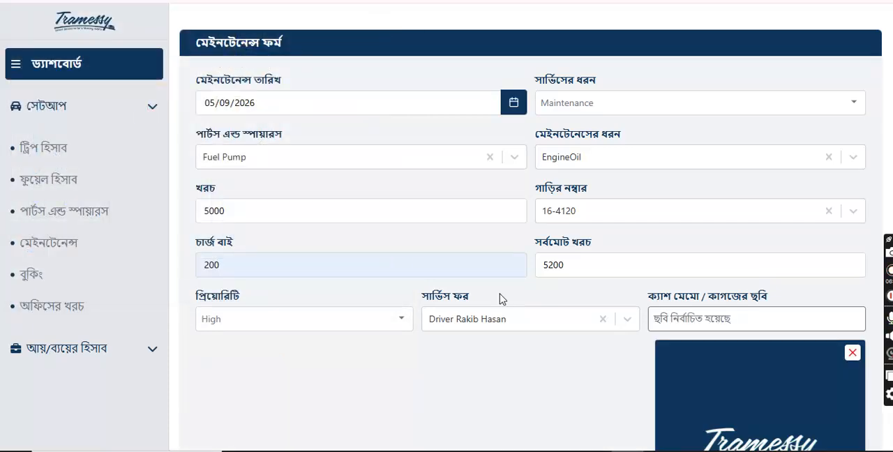
{"action": "scroll", "coordinate": [530, 300], "scroll_direction": "down", "scroll_amount": 3}
{"action": "scroll", "coordinate": [742, 249], "scroll_direction": "down", "scroll_amount": 1}
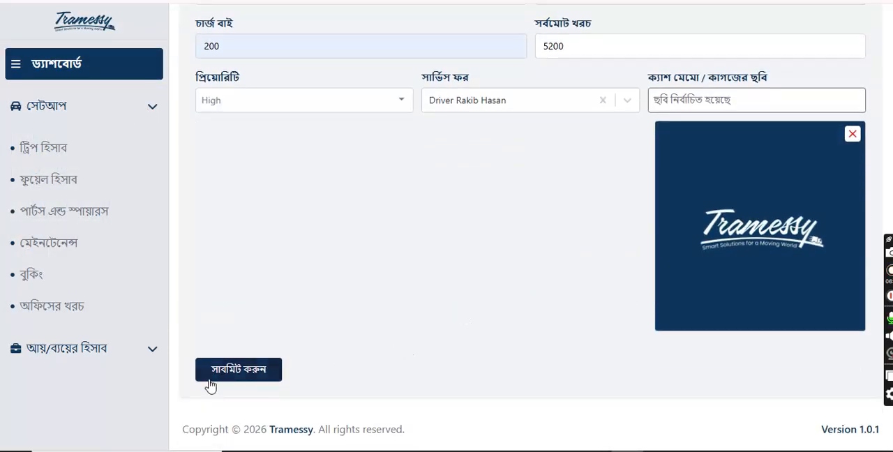
Step: Submit the maintenance record and open the maintenance list to check the new entry
{"action": "left_click", "coordinate": [251, 381]}
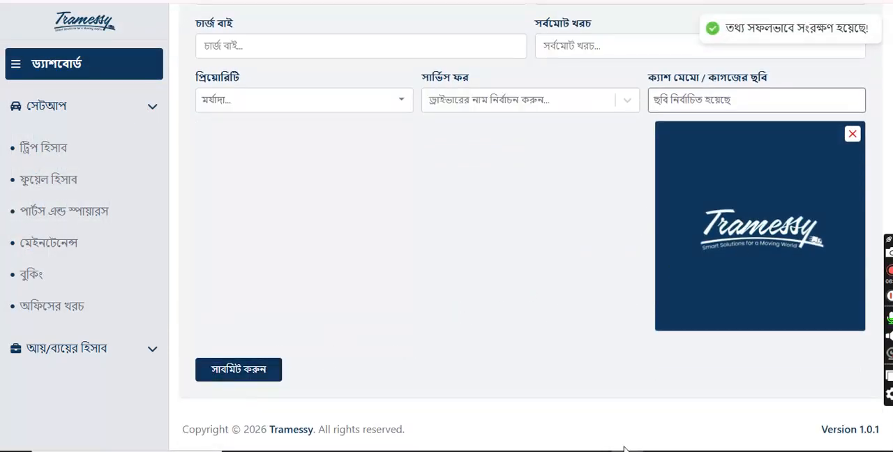
{"action": "scroll", "coordinate": [390, 286], "scroll_direction": "up", "scroll_amount": 4}
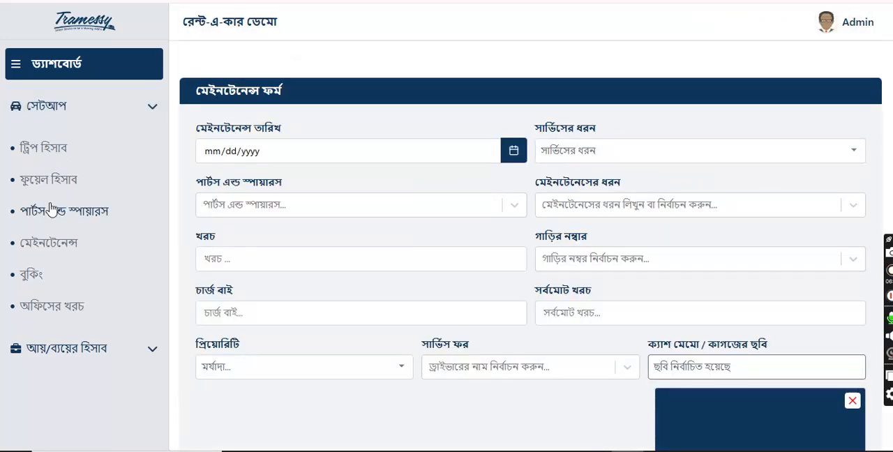
{"action": "left_click", "coordinate": [49, 244]}
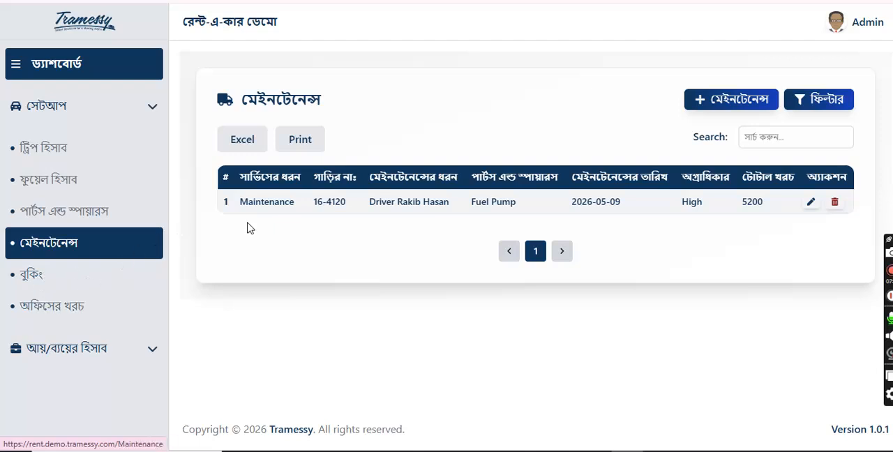
Step: Start a new daily office expense dated 05/09/2026 with "Accounts'" as the payee
{"action": "left_click", "coordinate": [40, 313]}
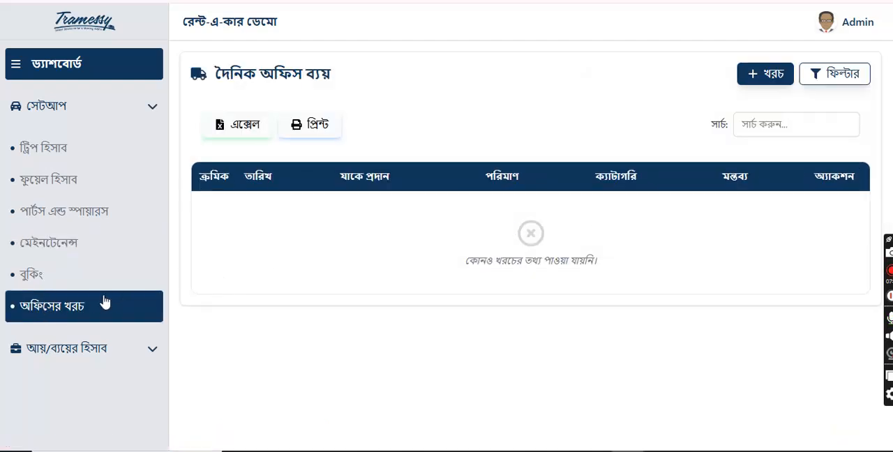
{"action": "left_click", "coordinate": [761, 75]}
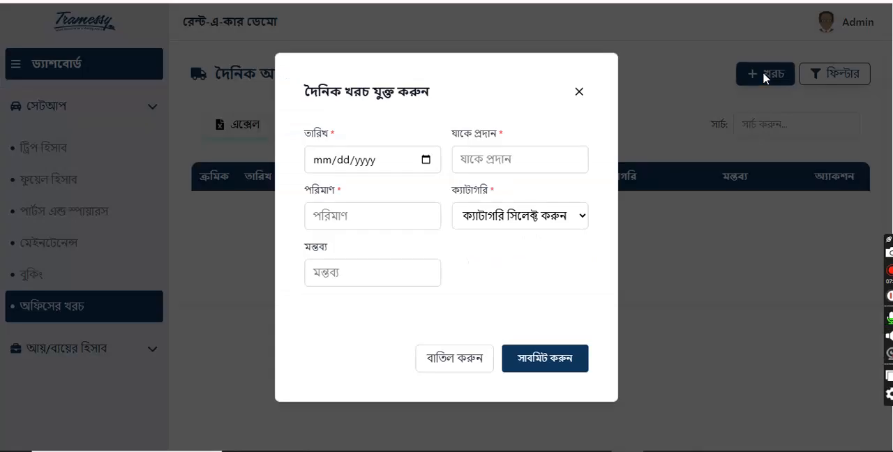
{"action": "left_click", "coordinate": [426, 160]}
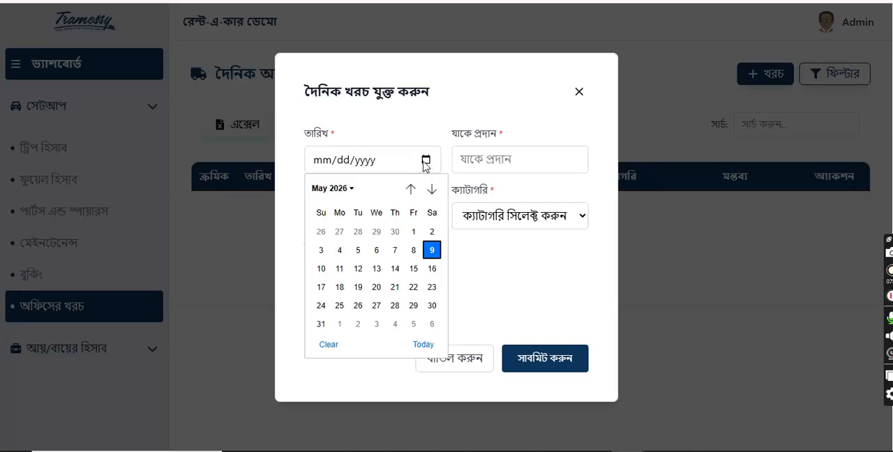
{"action": "left_click", "coordinate": [432, 250]}
{"action": "left_click", "coordinate": [515, 167]}
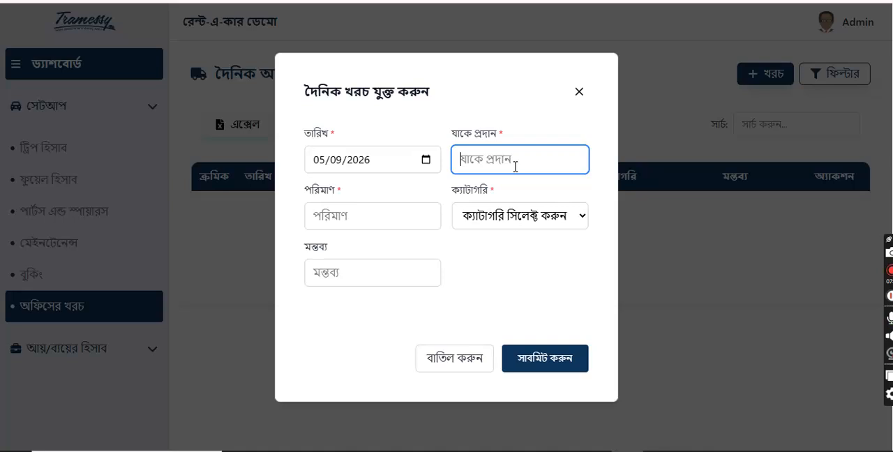
{"action": "type", "text": "Accoun"}
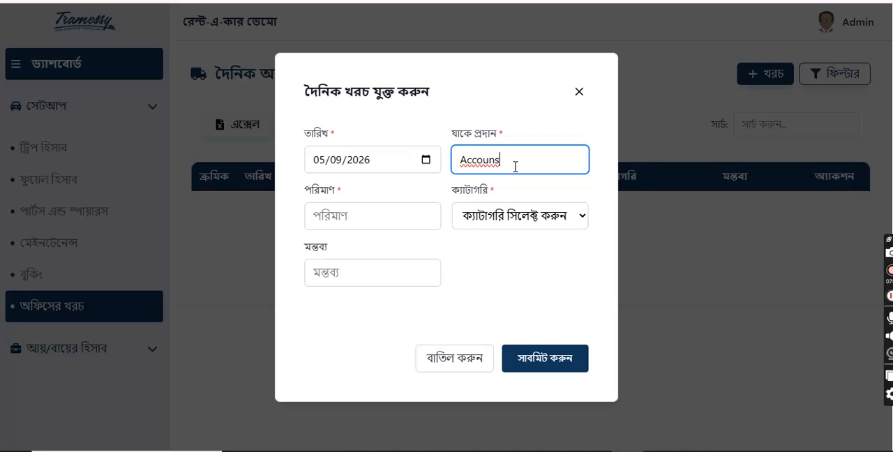
{"action": "right_click", "coordinate": [497, 161]}
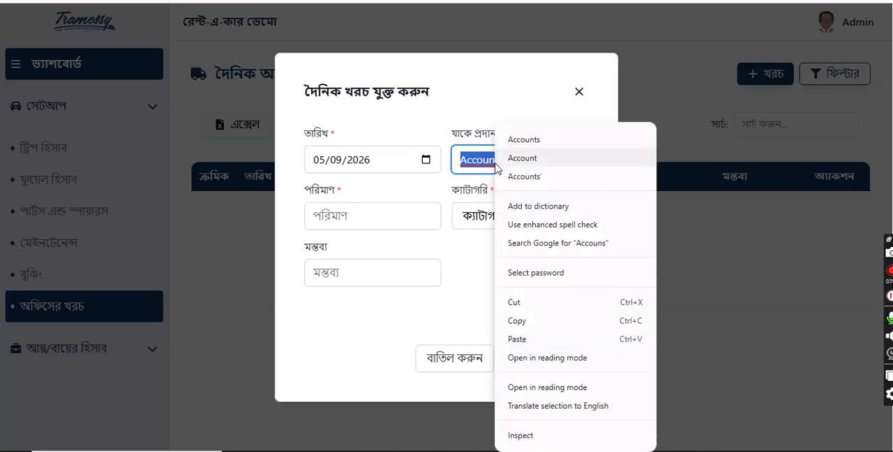
{"action": "left_click", "coordinate": [522, 175]}
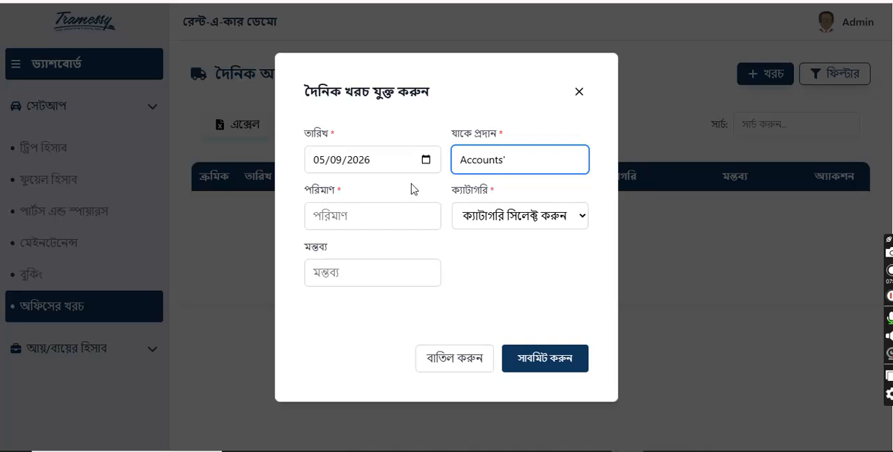
Step: Enter an office expense amount of 1000 and choose the Food category
{"action": "left_click", "coordinate": [349, 210]}
{"action": "type", "text": "1000"}
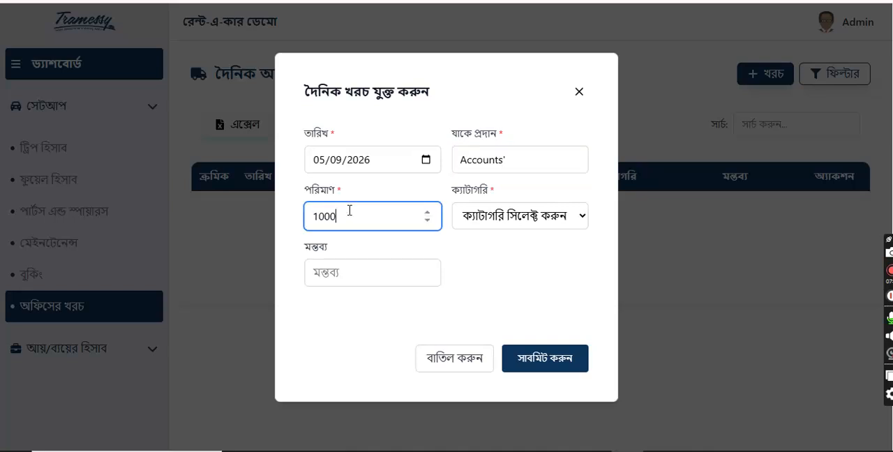
{"action": "left_click", "coordinate": [491, 217]}
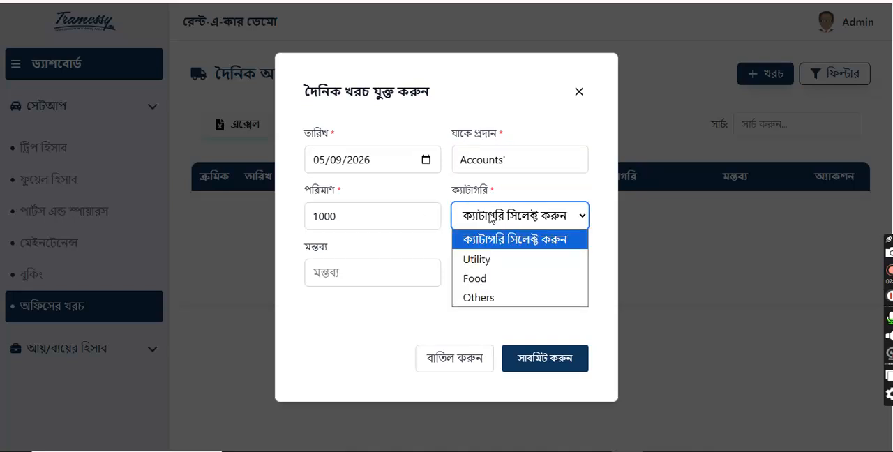
{"action": "left_click", "coordinate": [487, 279]}
Step: Add the remark "Gest Hospitality", try to submit the office expense, and close its form
{"action": "left_click", "coordinate": [346, 274]}
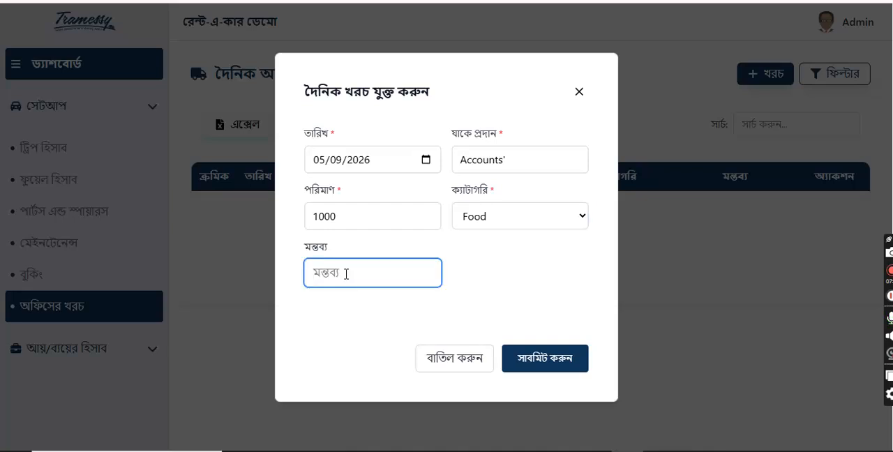
{"action": "type", "text": "Gest Hos"}
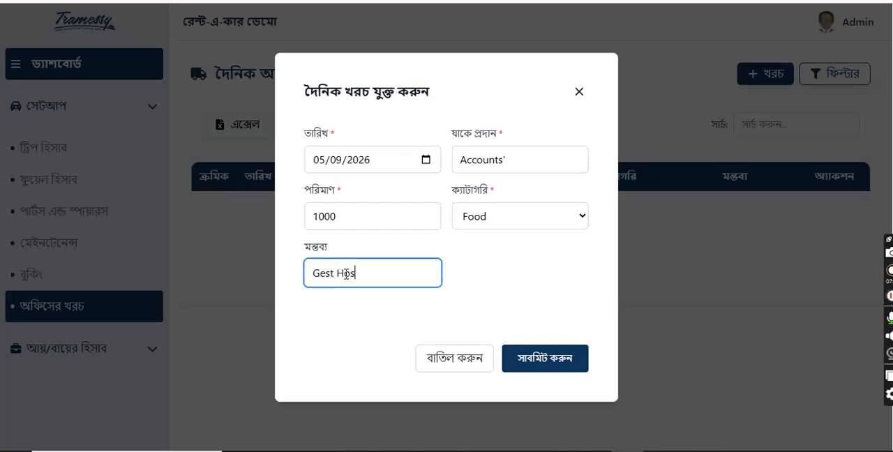
{"action": "type", "text": "pitality"}
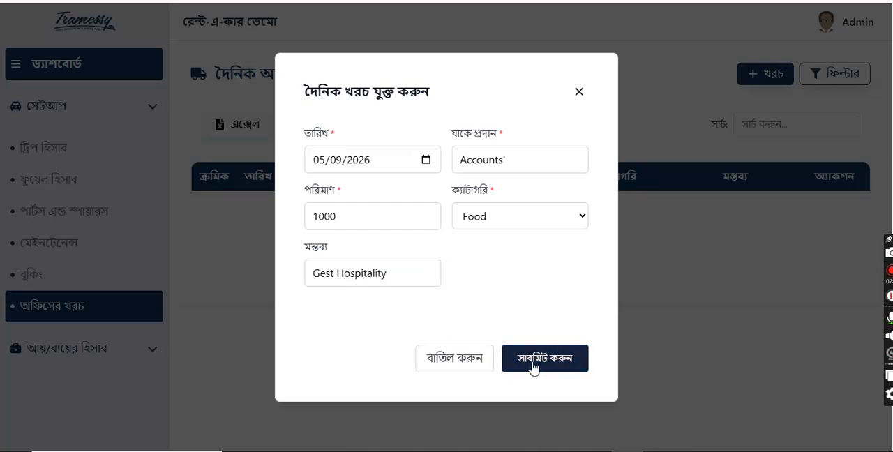
{"action": "left_click", "coordinate": [533, 367]}
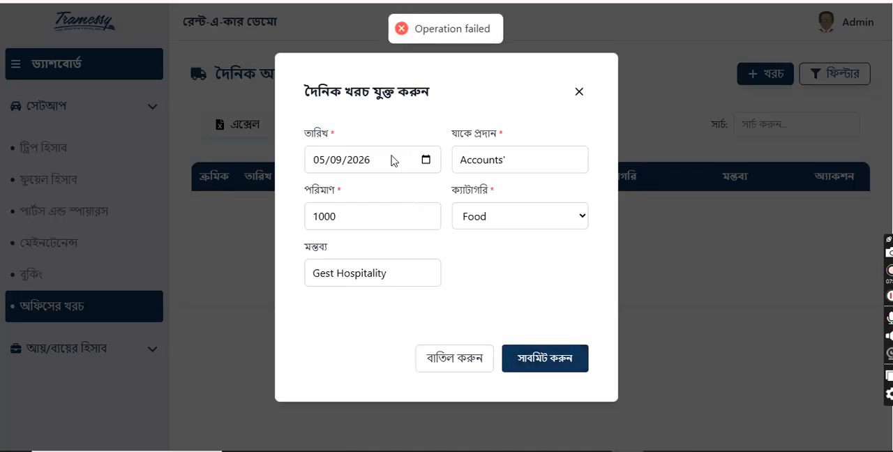
{"action": "left_click", "coordinate": [579, 93]}
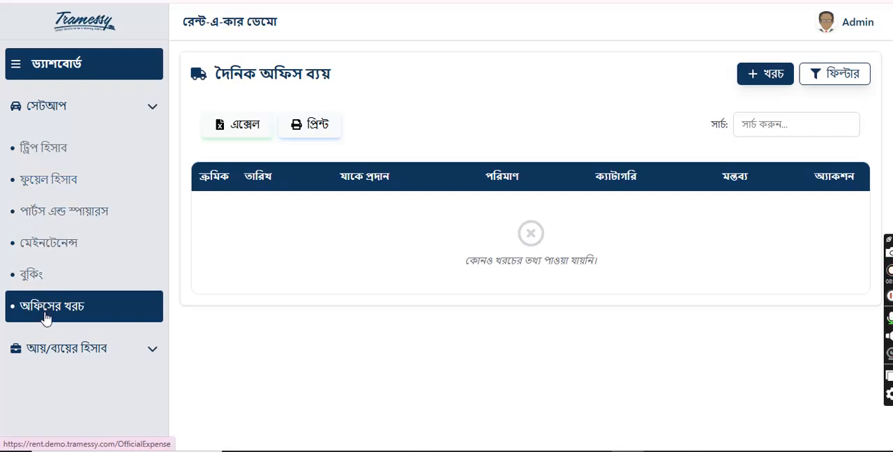
Step: Start a new fuel record dated 05/09/2026 for vehicle number 16-4120
{"action": "left_click", "coordinate": [50, 183]}
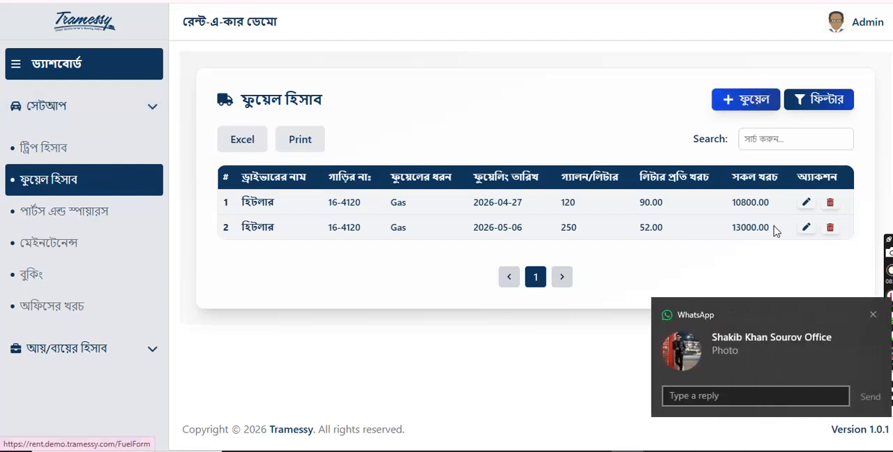
{"action": "left_click", "coordinate": [874, 315]}
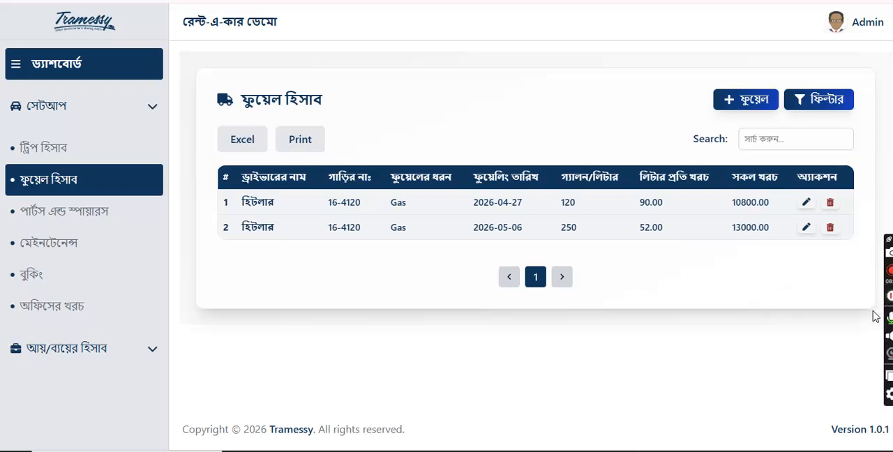
{"action": "left_click", "coordinate": [758, 111]}
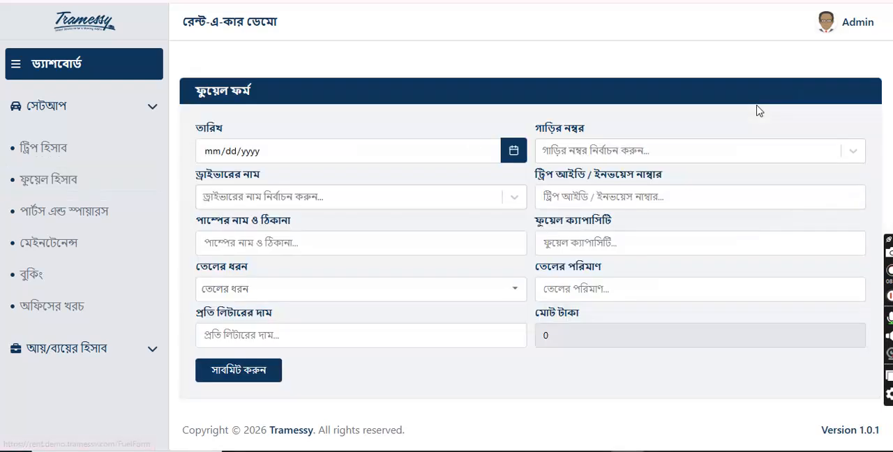
{"action": "left_click", "coordinate": [514, 152]}
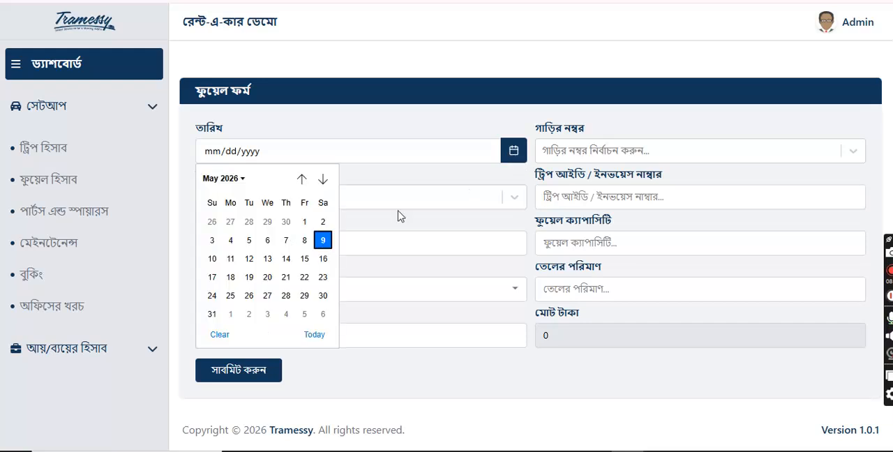
{"action": "left_click", "coordinate": [327, 242]}
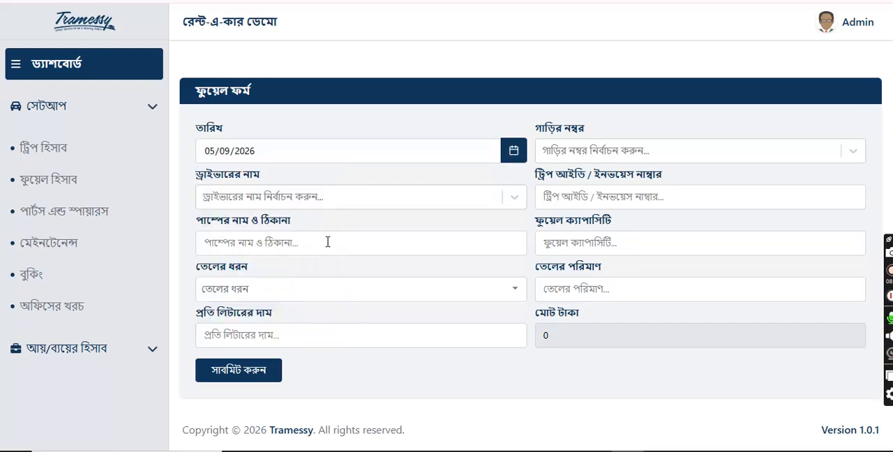
{"action": "left_click", "coordinate": [599, 158]}
{"action": "left_click", "coordinate": [583, 187]}
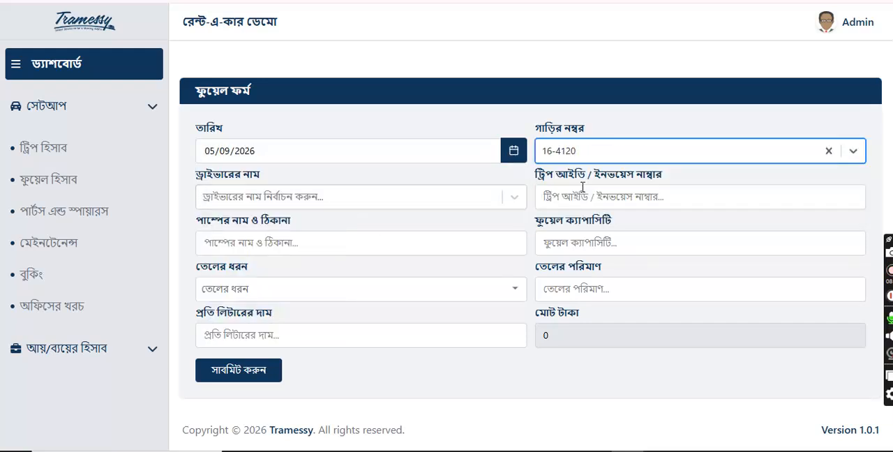
Step: Choose the available driver, the Dhaka - Gopalgonj invoice as trip reference, and Khilkhet Pamp as the fuel pump
{"action": "left_click", "coordinate": [270, 201]}
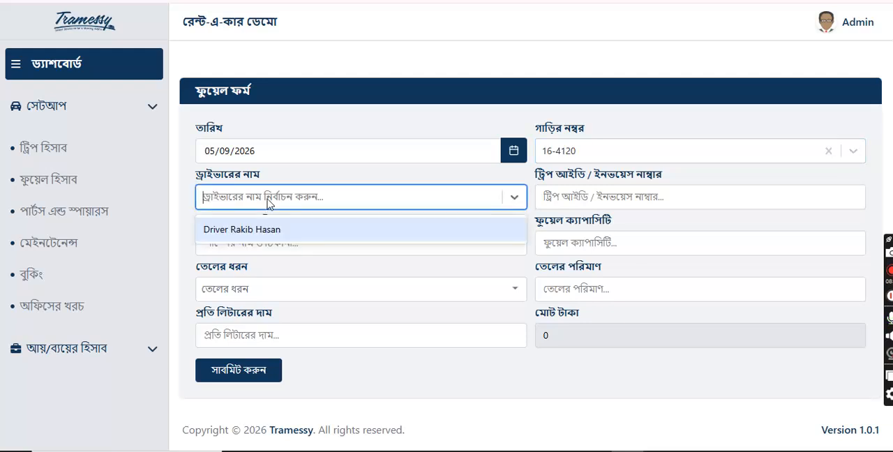
{"action": "left_click", "coordinate": [254, 236]}
{"action": "left_click", "coordinate": [625, 200]}
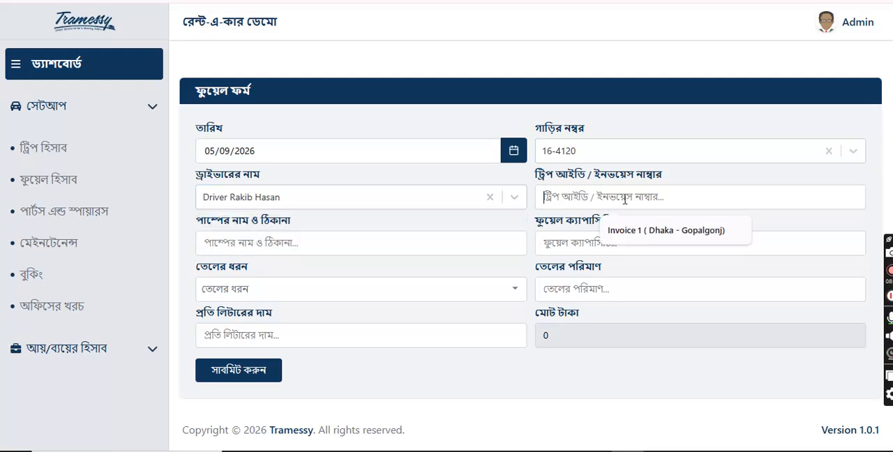
{"action": "left_click", "coordinate": [634, 232]}
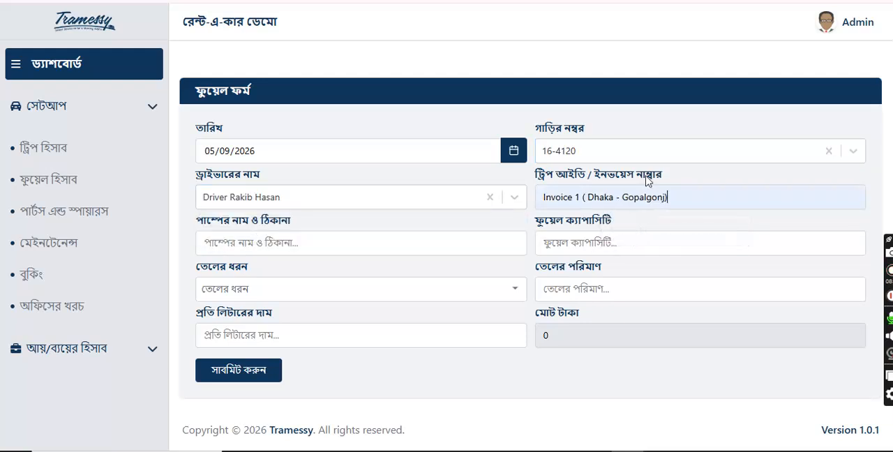
{"action": "left_click", "coordinate": [240, 244]}
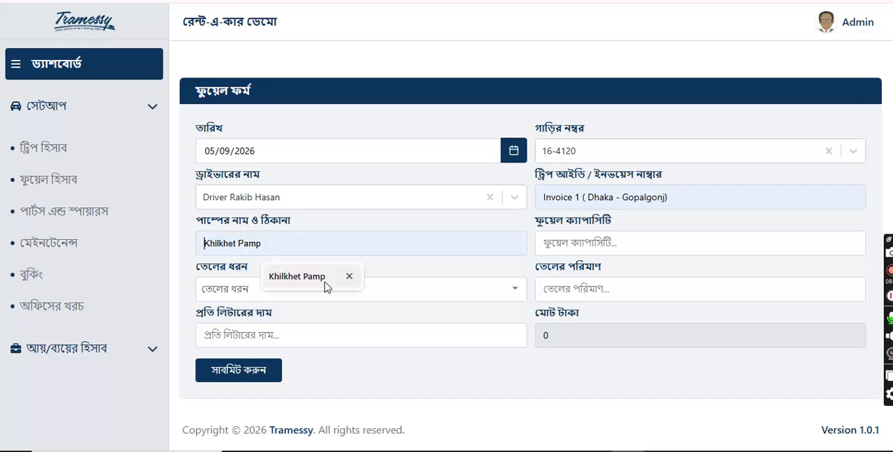
{"action": "left_click", "coordinate": [300, 277]}
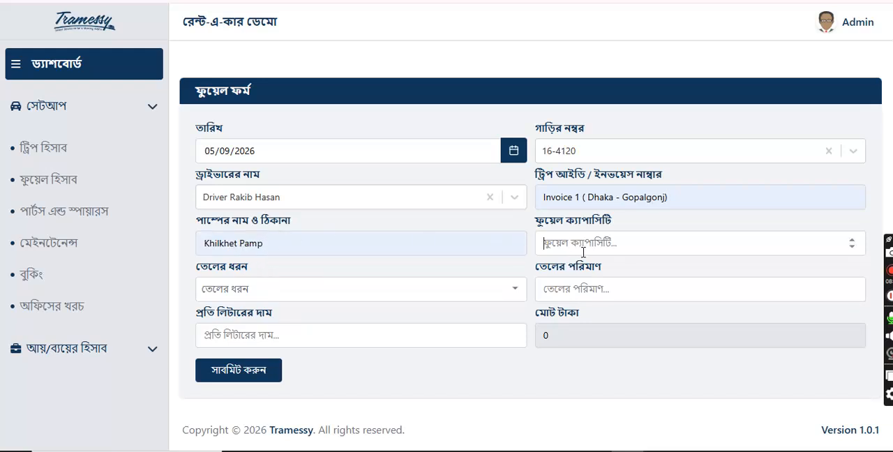
Step: Set the fuel capacity to 200 and the fuel type to Gas, with a quantity of 120 at 120 per litre
{"action": "type", "text": "200"}
{"action": "left_click", "coordinate": [417, 289]}
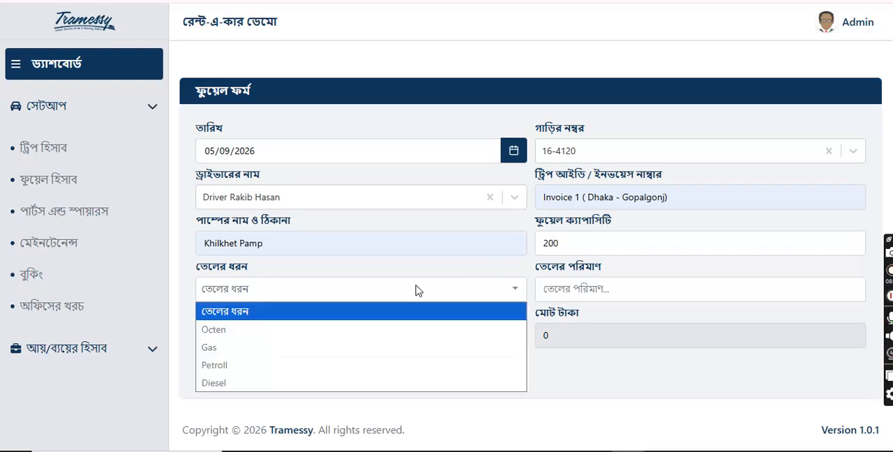
{"action": "left_click", "coordinate": [245, 351]}
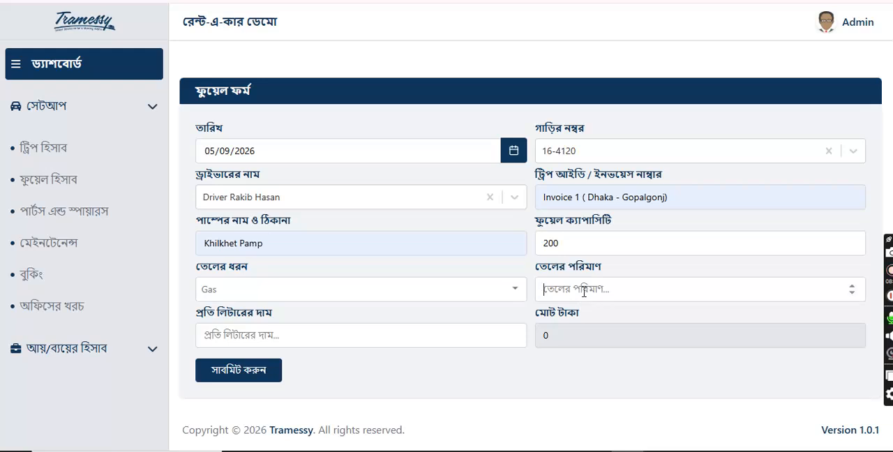
{"action": "type", "text": "120"}
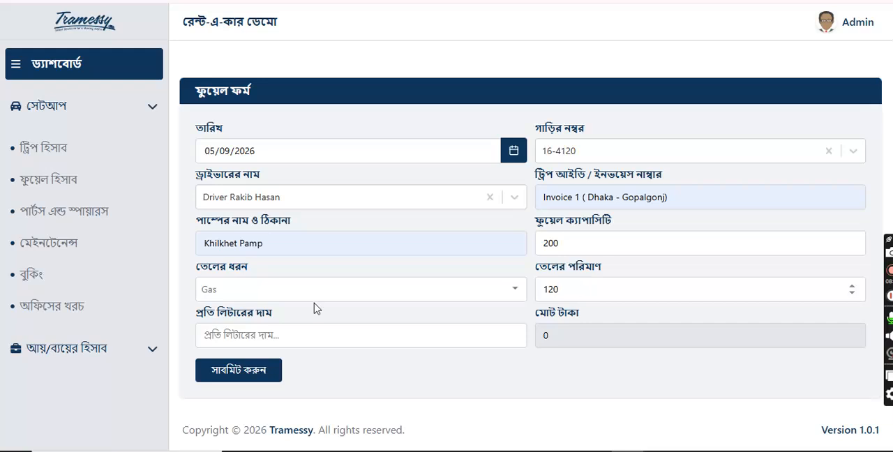
{"action": "type", "text": "120"}
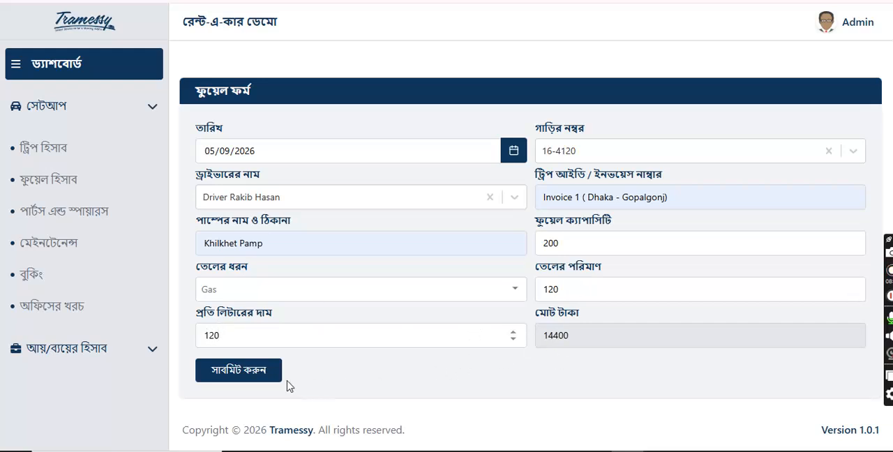
Step: Submit the fuel record and check its row in the fuel list
{"action": "left_click", "coordinate": [263, 376]}
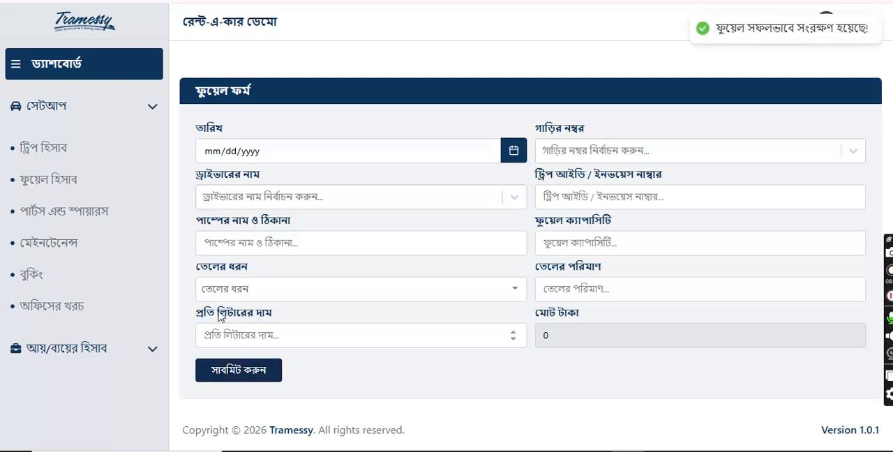
{"action": "left_click", "coordinate": [61, 190]}
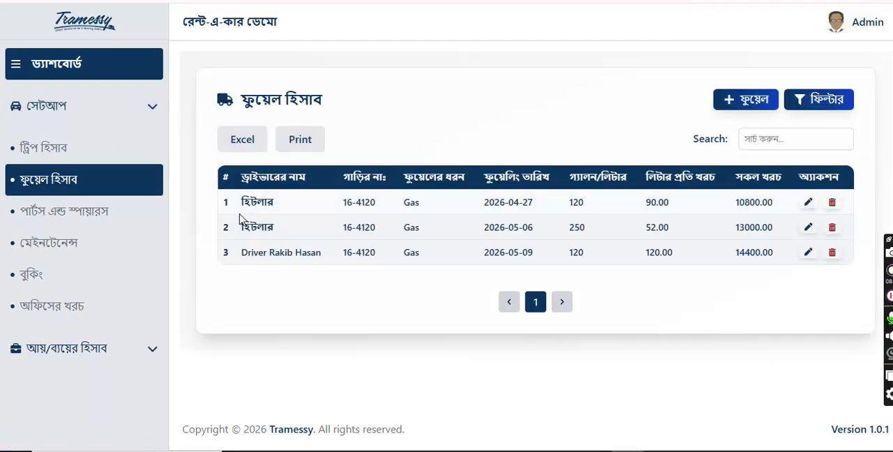
{"action": "left_click_drag", "start_coordinate": [241, 253], "coordinate": [567, 269]}
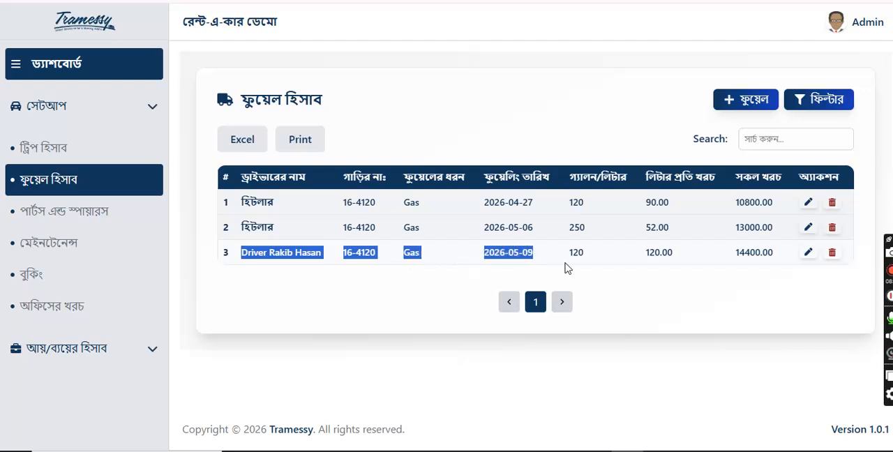
Step: Open the trip list and check the fare of the Khikhet to Khulna trip
{"action": "left_click", "coordinate": [694, 329]}
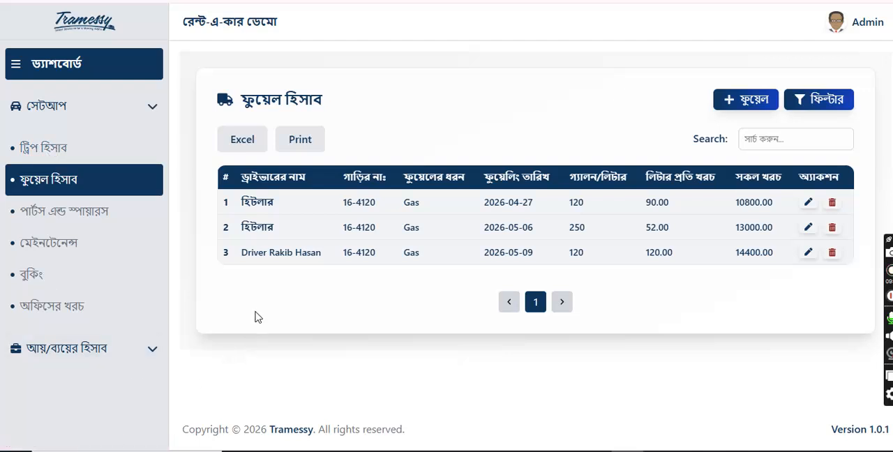
{"action": "left_click", "coordinate": [58, 157]}
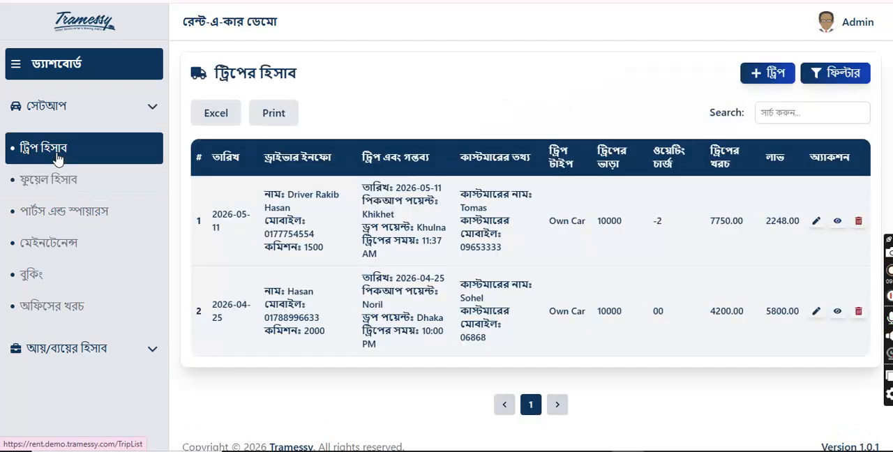
{"action": "left_click_drag", "start_coordinate": [626, 222], "coordinate": [597, 238]}
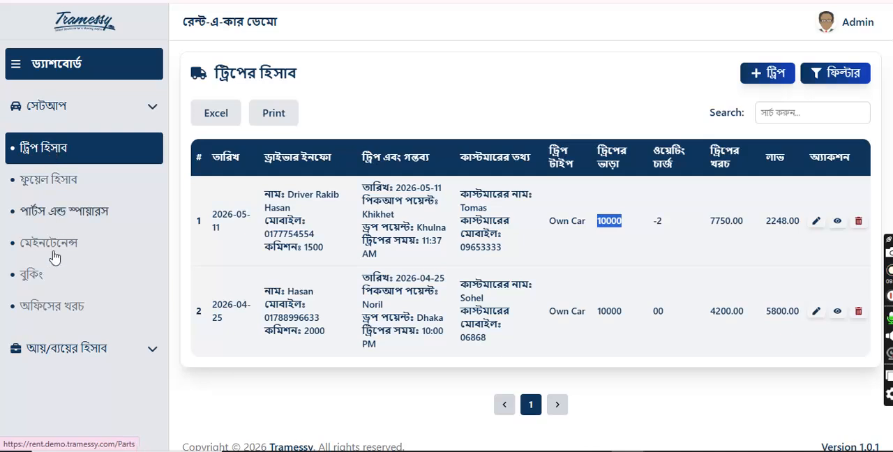
Step: Open the daily income list in the income and expense accounts to examine each trip's fare, cost and profit
{"action": "left_click", "coordinate": [60, 349]}
{"action": "scroll", "coordinate": [102, 265], "scroll_direction": "down", "scroll_amount": 1}
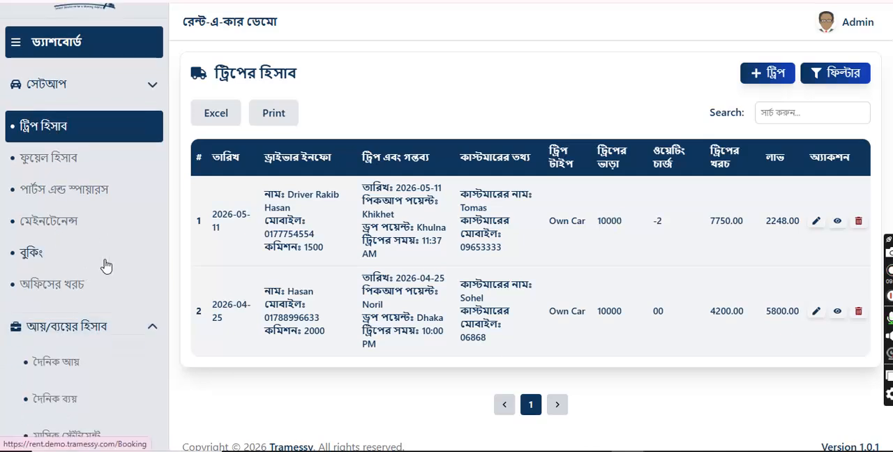
{"action": "left_click", "coordinate": [68, 364]}
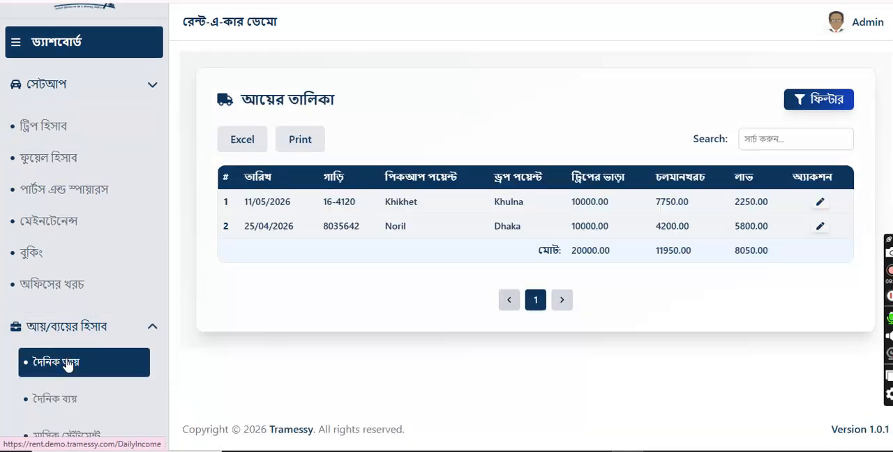
{"action": "key", "text": "ctrl+minus"}
{"action": "key", "text": "ctrl+minus"}
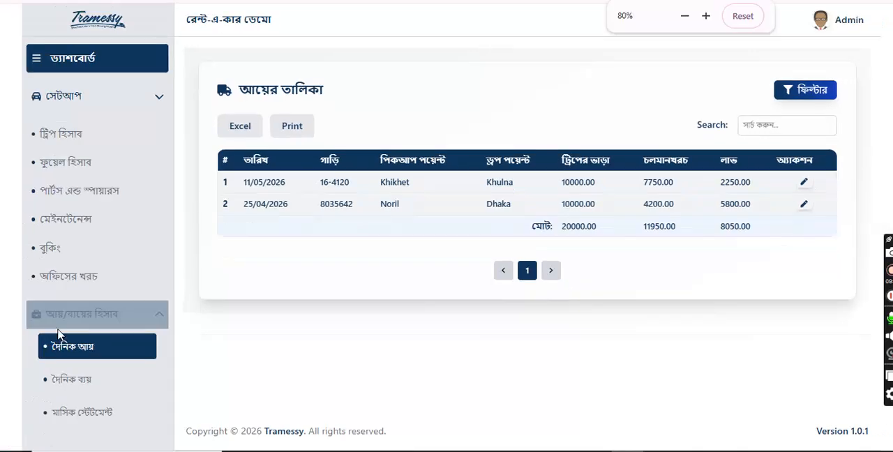
{"action": "key", "text": "ctrl+plus"}
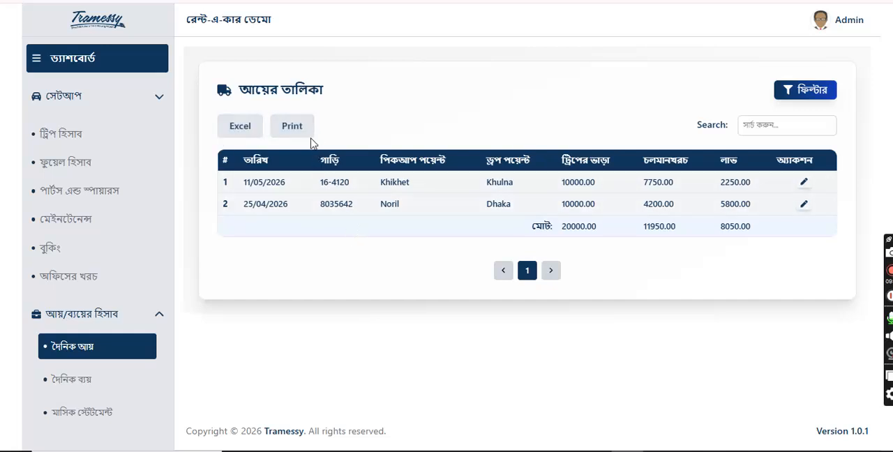
Step: Show the date-range filter of the income list and place the entry at the start date's month
{"action": "left_click", "coordinate": [812, 93]}
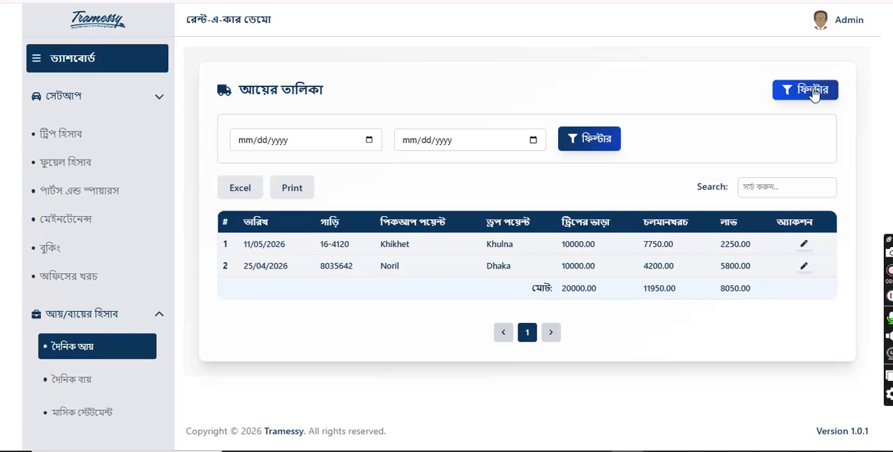
{"action": "left_click", "coordinate": [281, 140]}
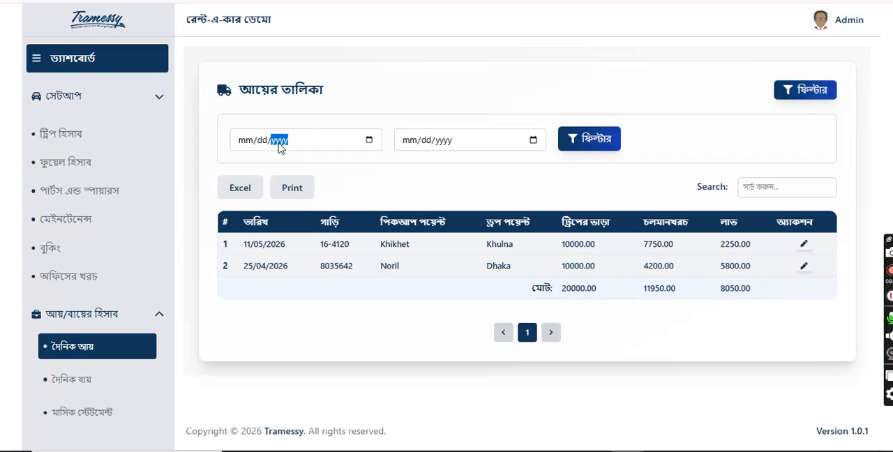
{"action": "left_click", "coordinate": [240, 139]}
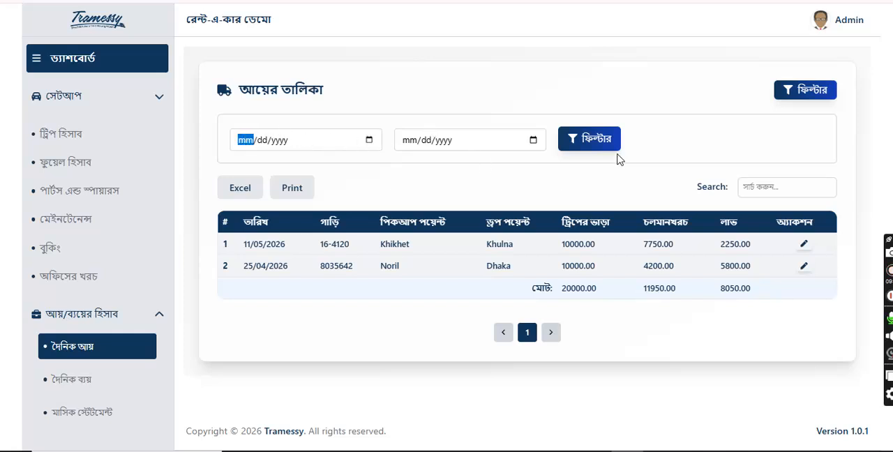
Step: Review the daily trip expense list and the monthly statement's total income and trip cost for May 2026
{"action": "left_click", "coordinate": [74, 379]}
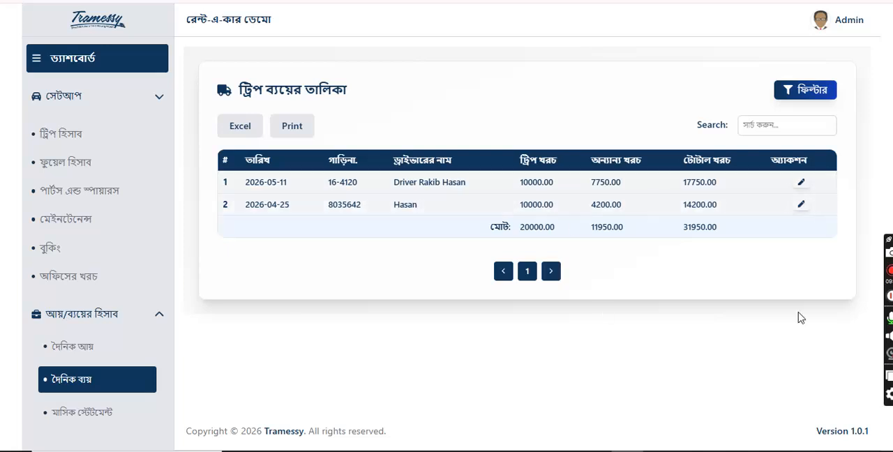
{"action": "left_click", "coordinate": [72, 412]}
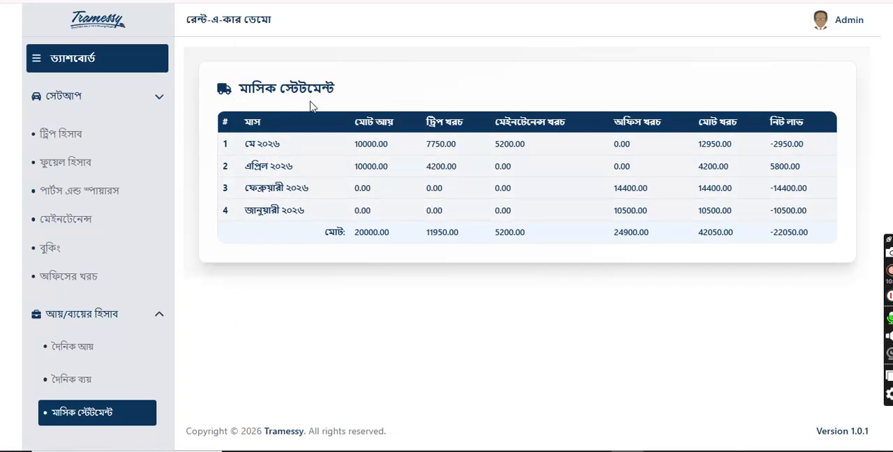
{"action": "double_click", "coordinate": [380, 144]}
{"action": "left_click", "coordinate": [441, 143]}
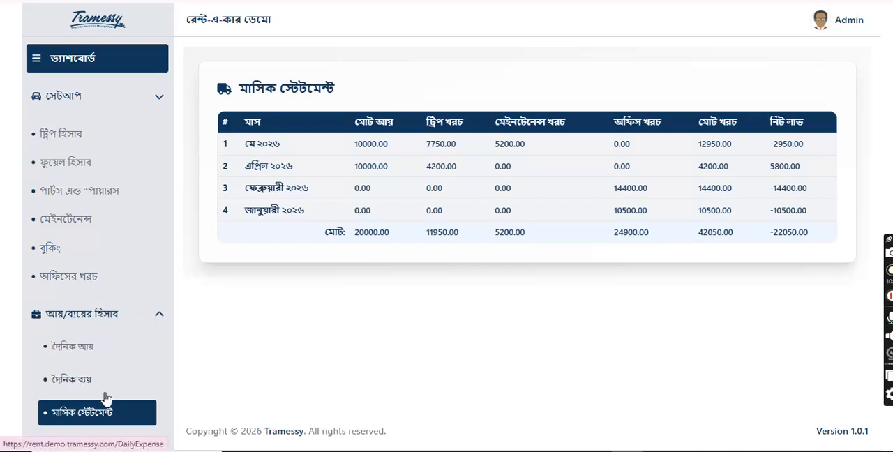
{"action": "left_click", "coordinate": [110, 103]}
{"action": "left_click", "coordinate": [112, 102]}
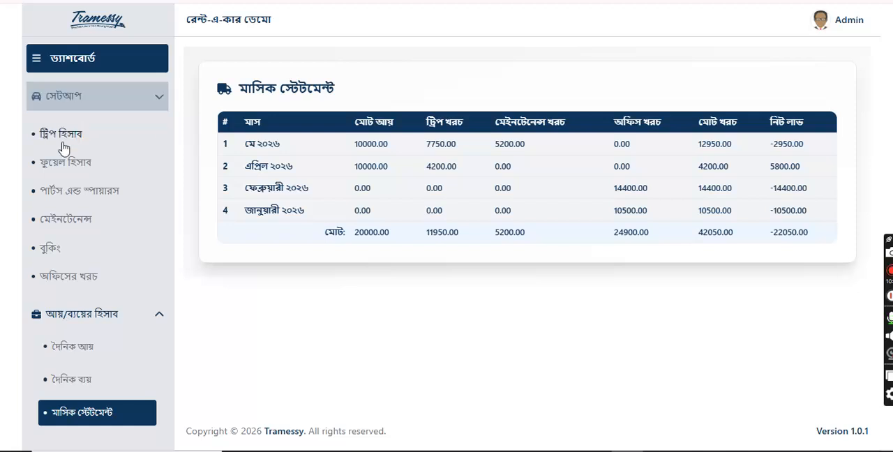
{"action": "left_click", "coordinate": [146, 319]}
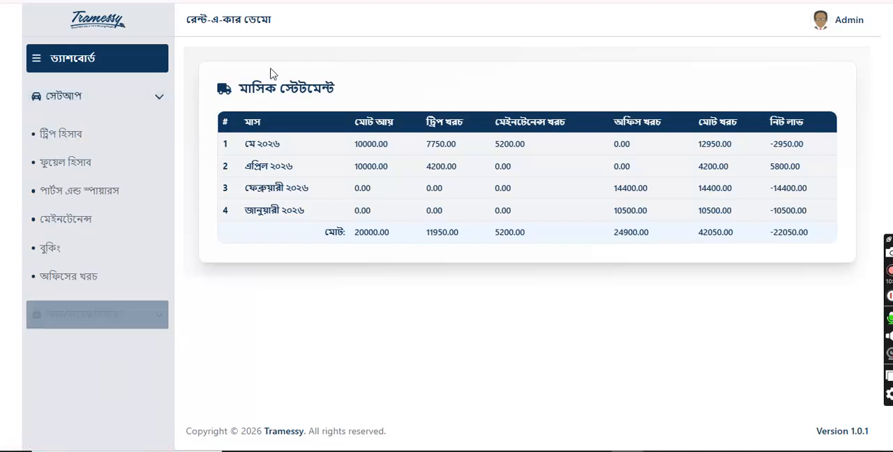